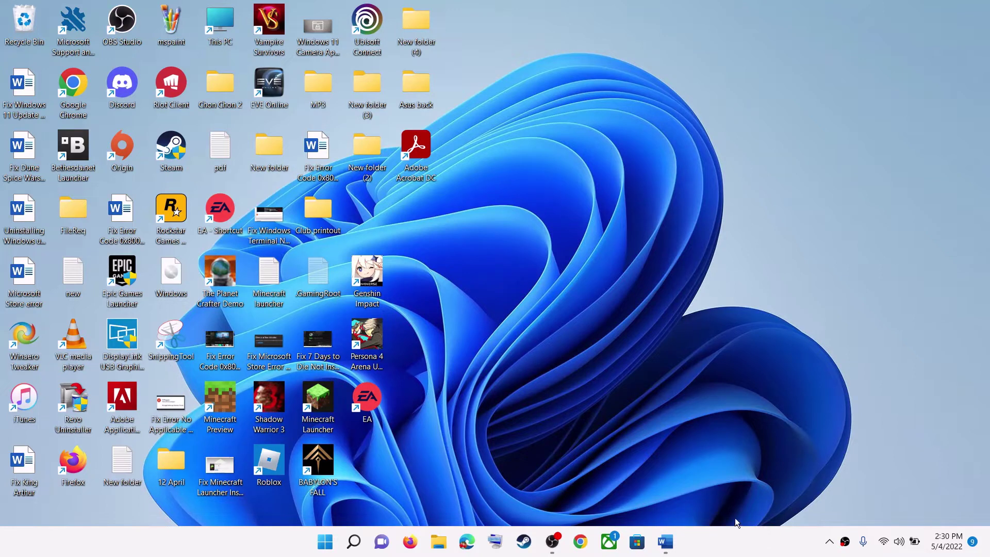
Review the Word fix guide, highlighting error 0x8007000d and the Step 1 troubleshooter instruction.
click(668, 549)
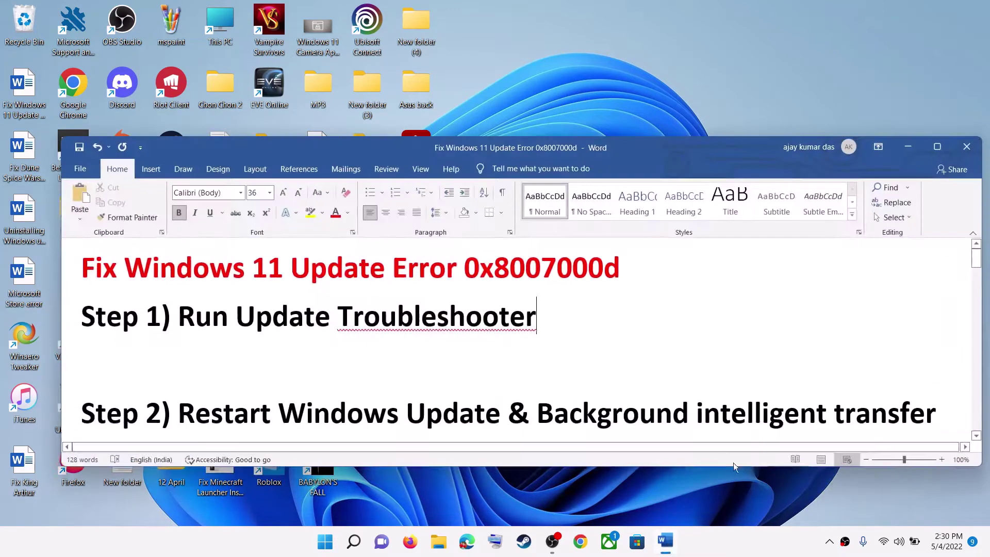
drag(469, 265, 625, 268)
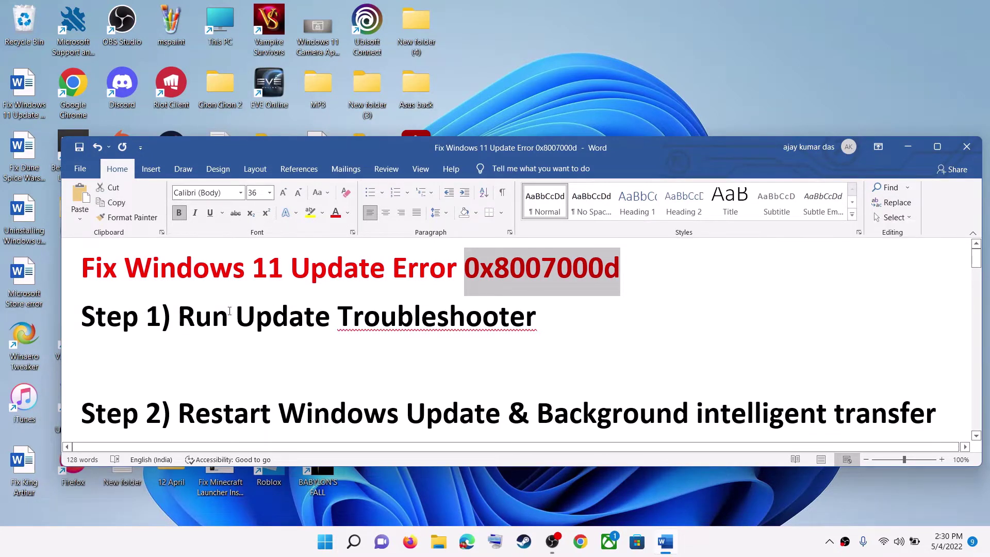
drag(229, 311, 549, 317)
click(908, 147)
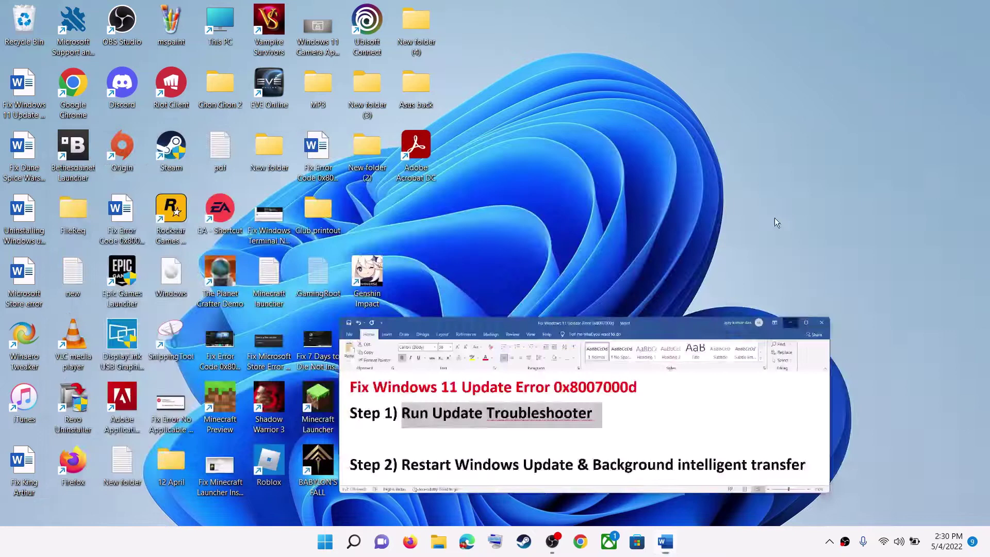
Run the Windows Update troubleshooter from Settings > System > Troubleshoot > Other troubleshooters.
click(325, 541)
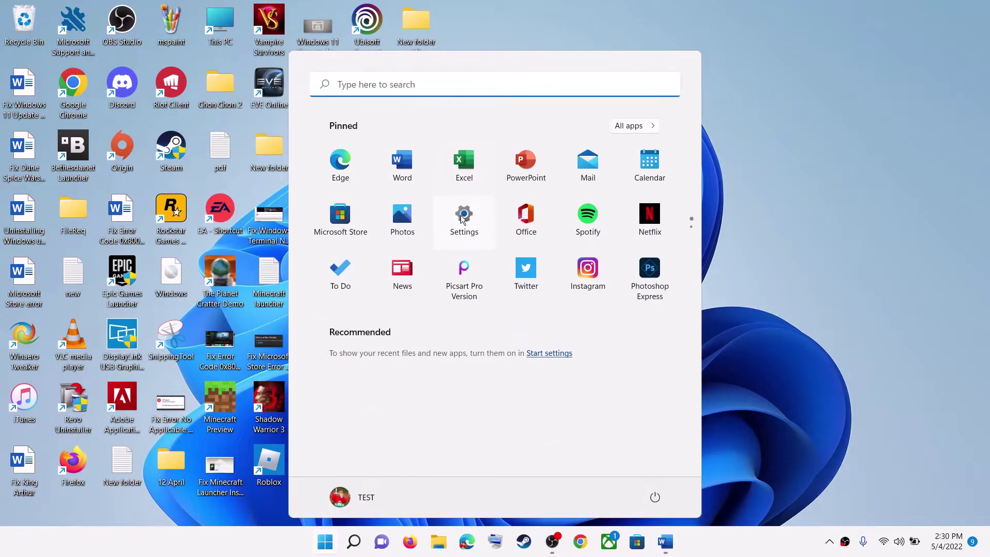
click(459, 212)
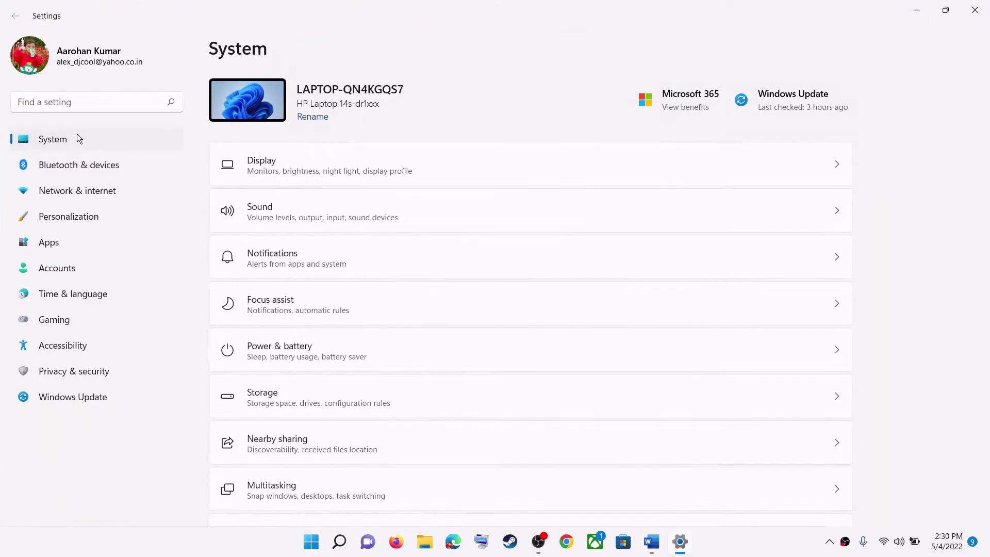
scroll(407, 332, down, 4)
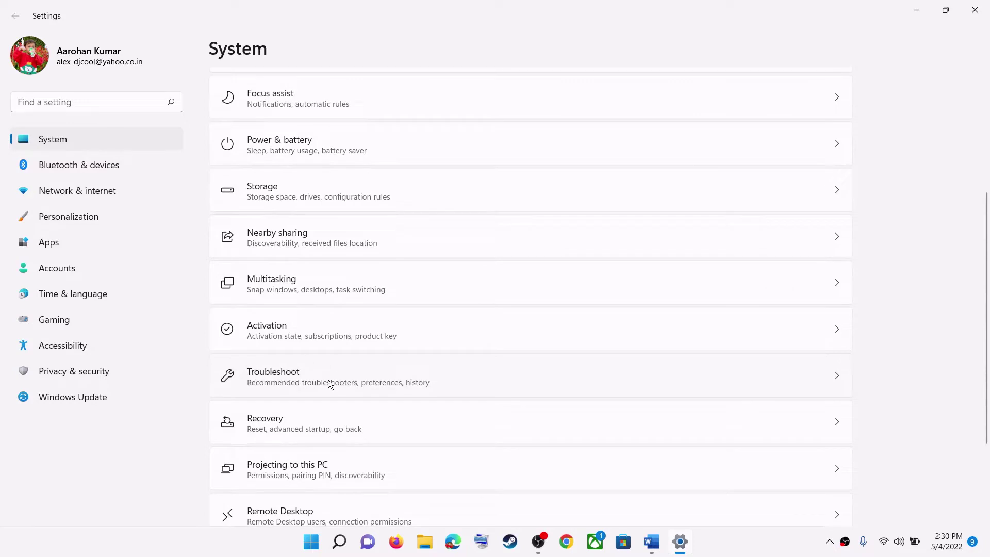
click(309, 382)
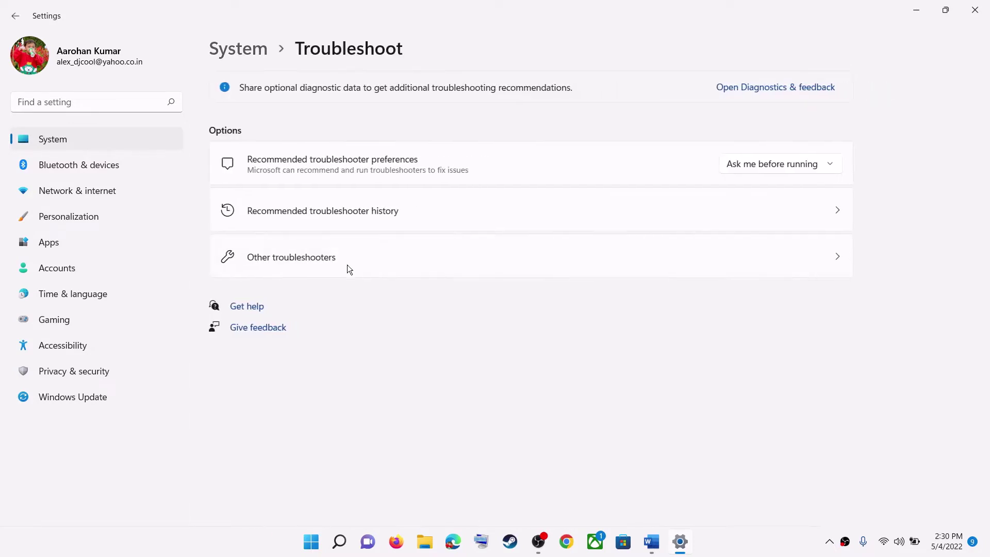
click(306, 256)
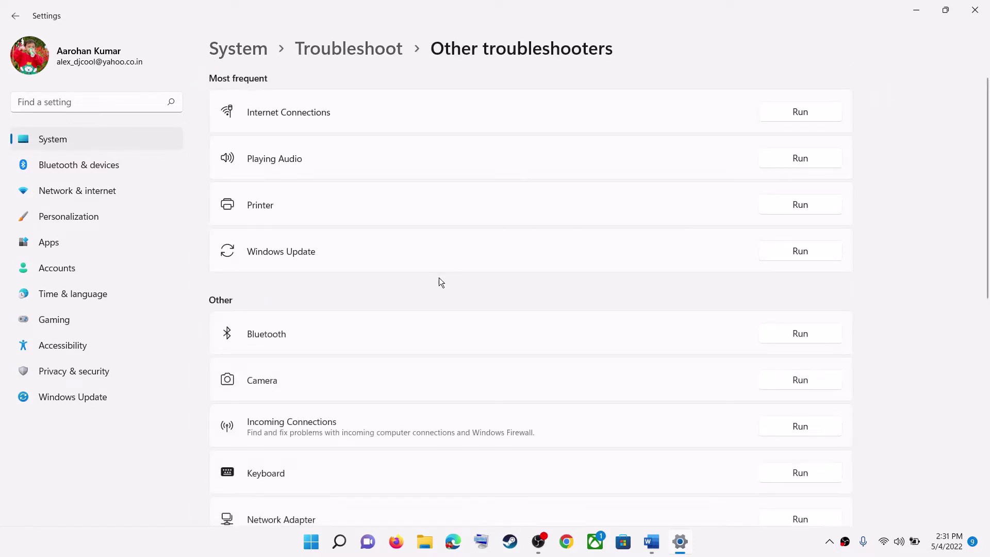
click(802, 251)
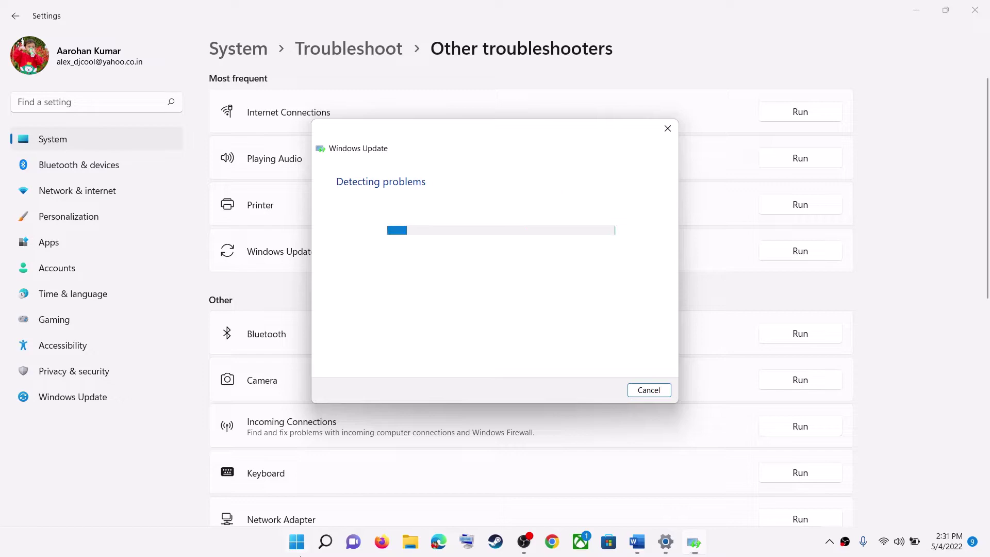
Check the Start menu power options, then dismiss them and return to Settings.
click(297, 541)
click(649, 498)
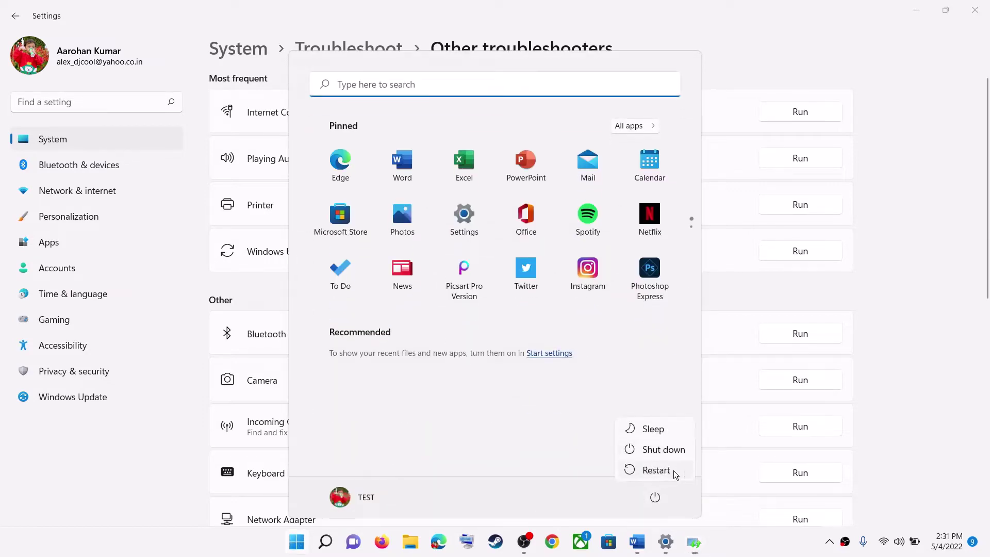
click(896, 315)
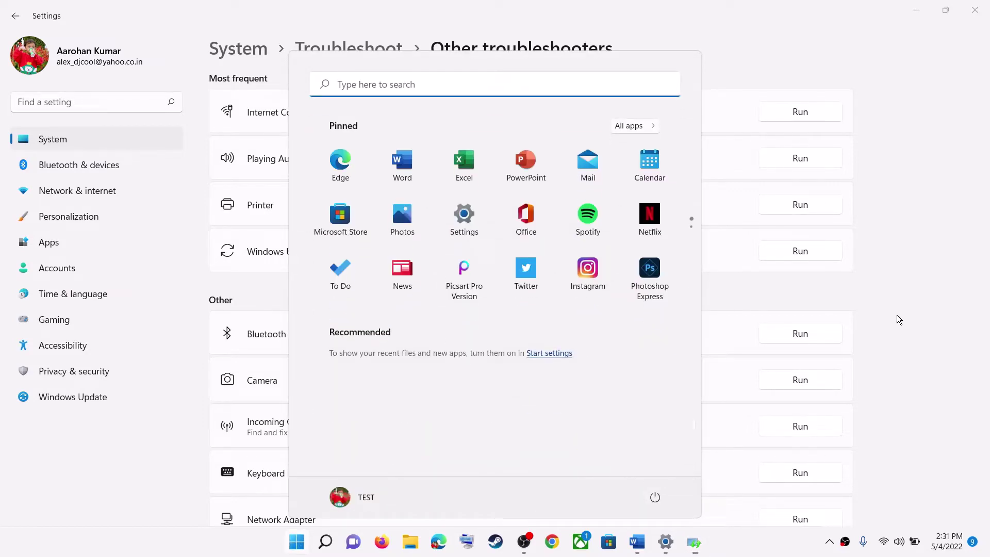
click(896, 316)
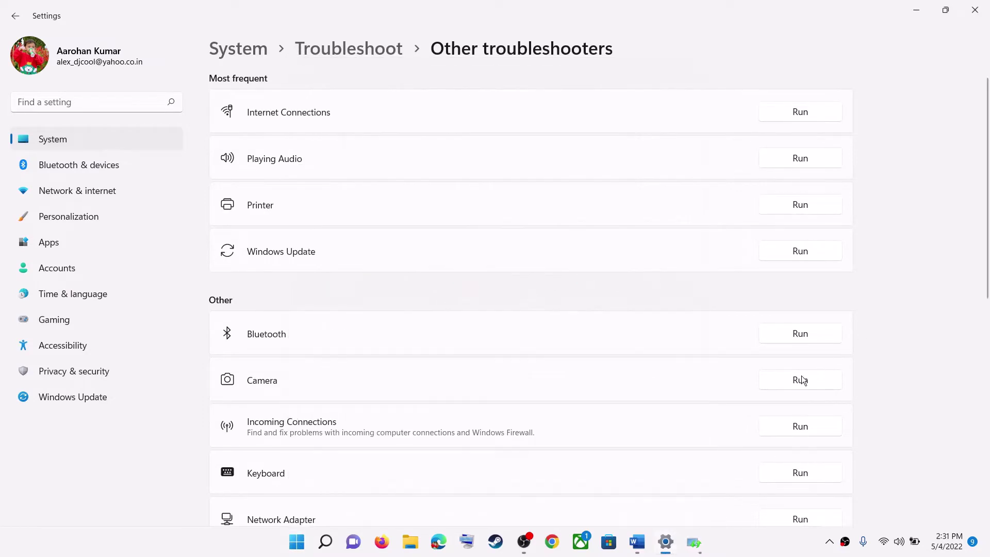
Review Step 2 in the Word guide and open the Services console.
click(639, 544)
scroll(347, 356, down, 1)
drag(271, 390, 789, 382)
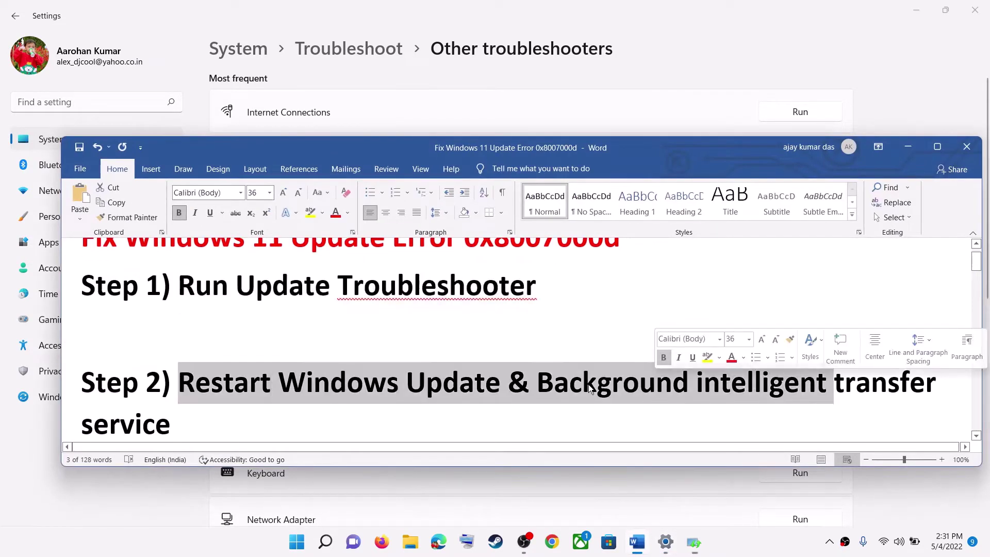
scroll(790, 351, down, 1)
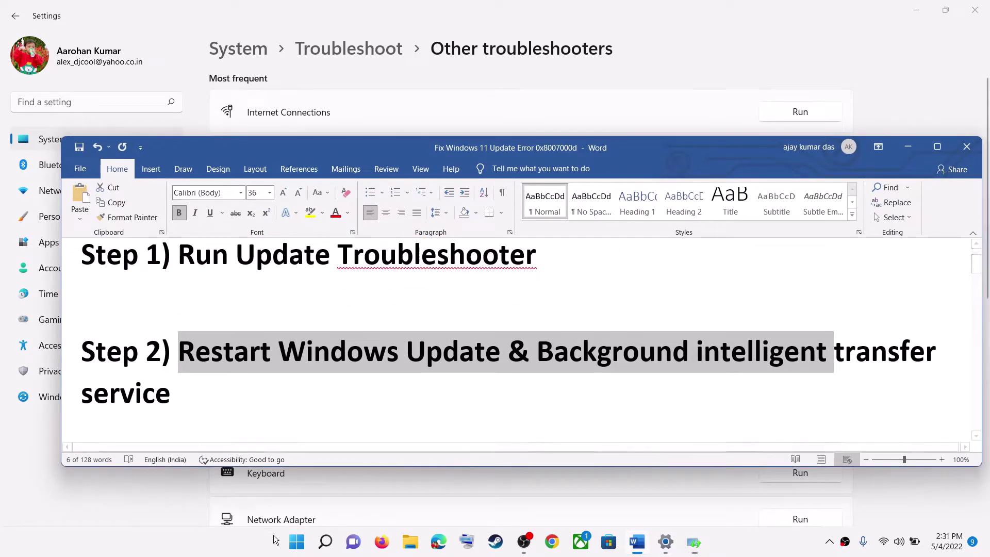
click(296, 550)
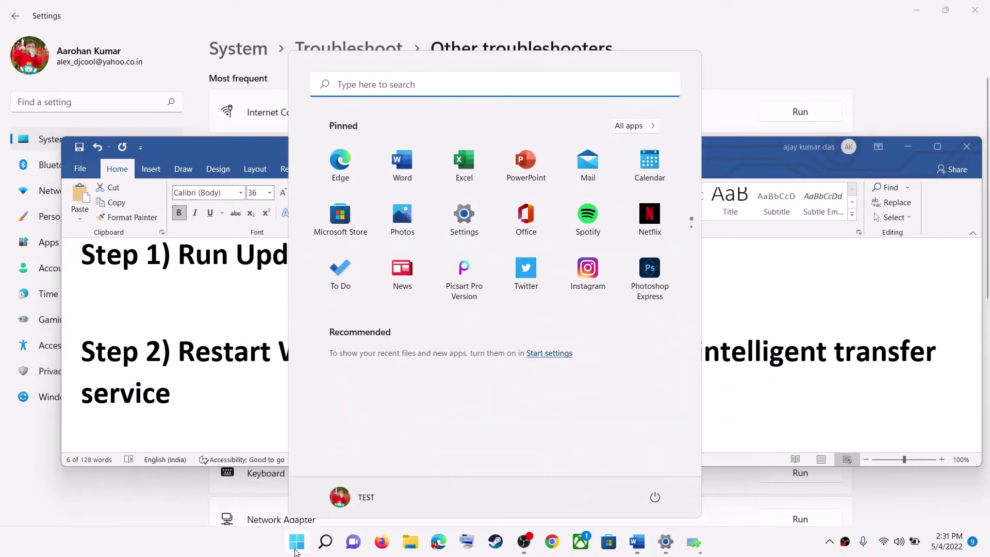
text(serv)
click(323, 177)
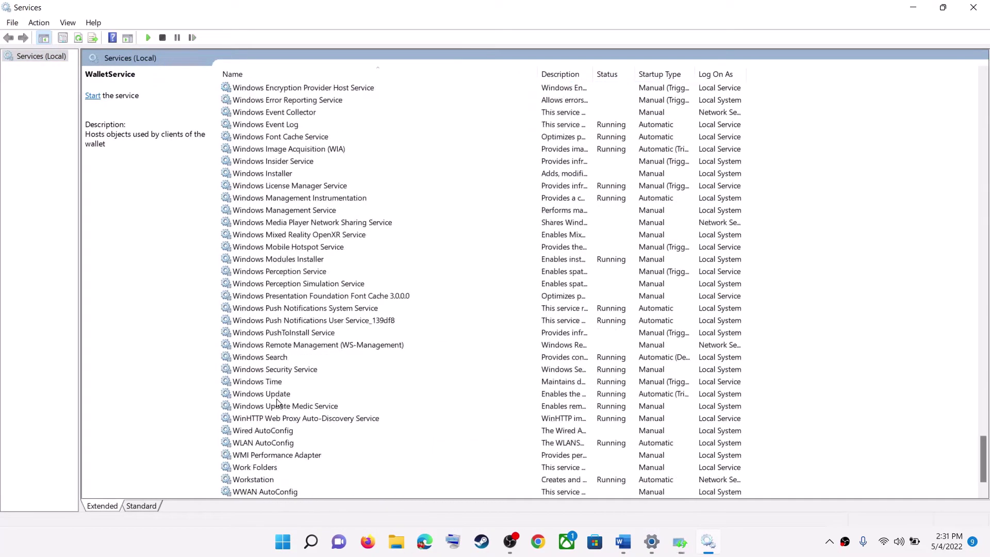
Set the Windows Update service startup type to Automatic, apply it, and restart the service.
double_click(296, 345)
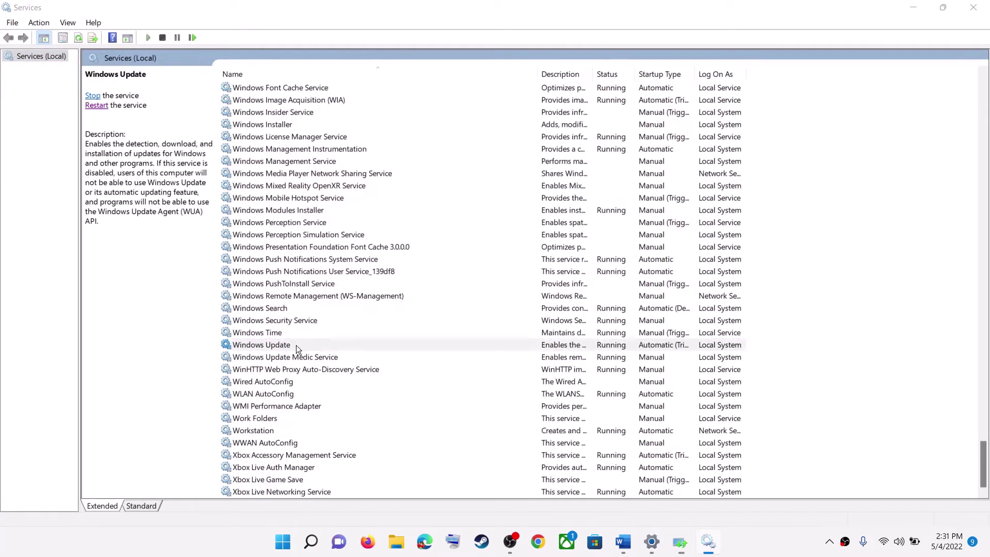
click(456, 254)
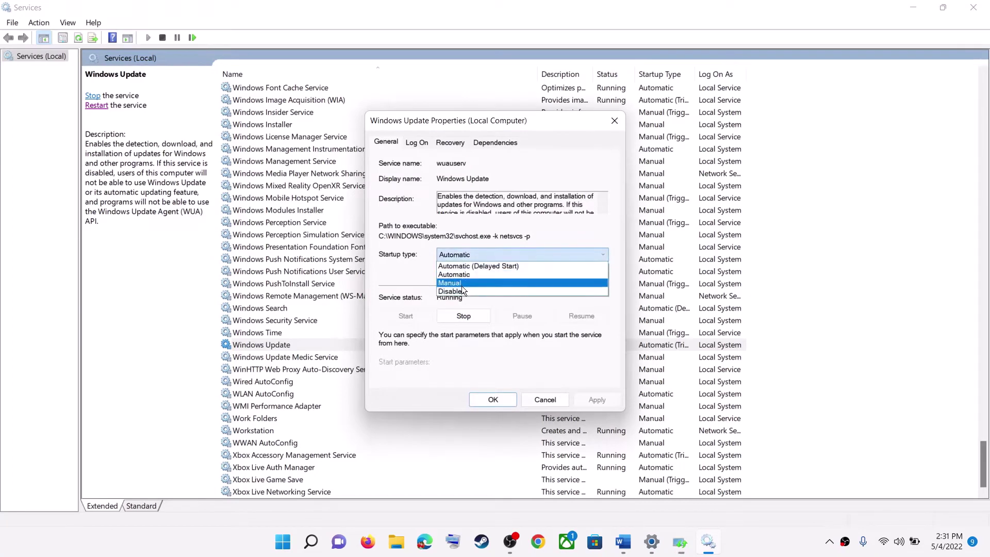
click(461, 277)
click(597, 400)
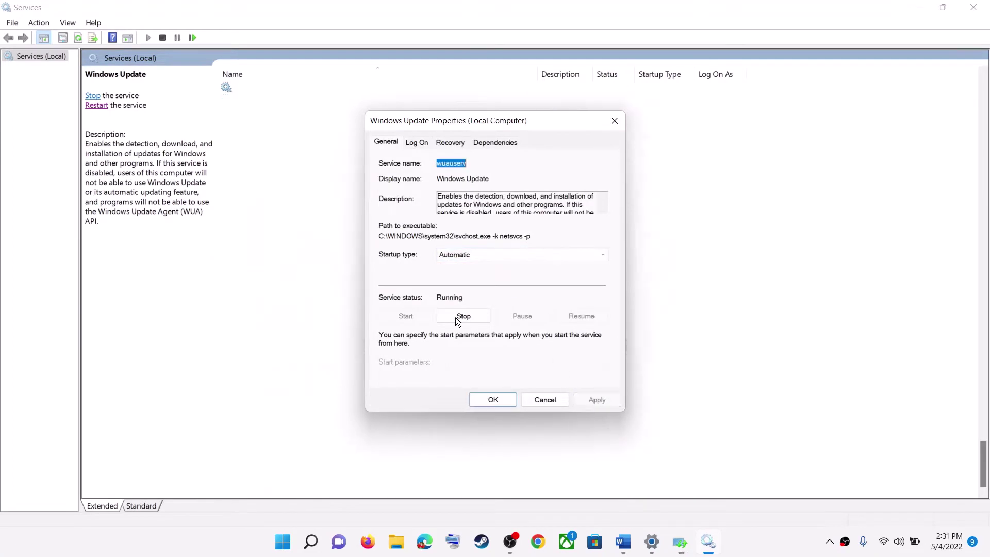
click(500, 401)
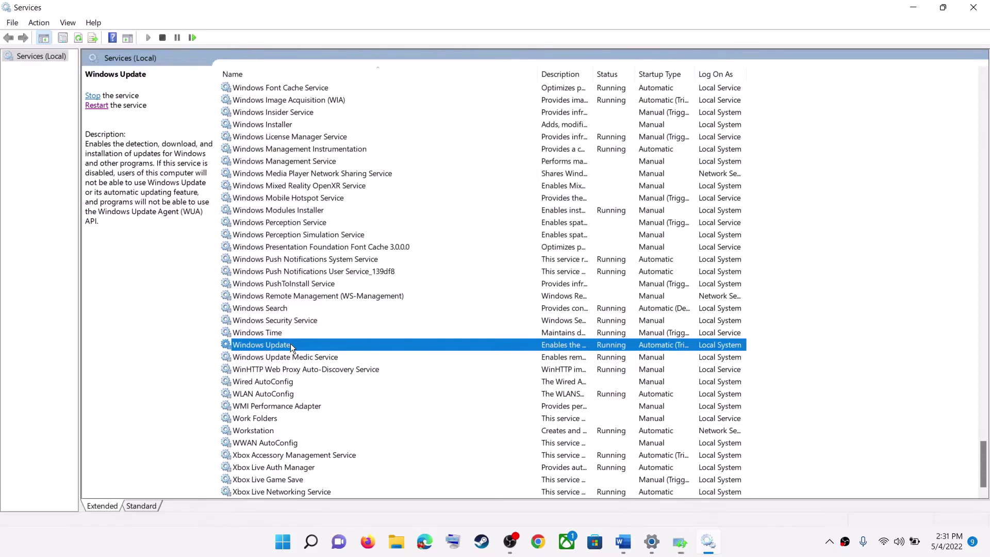
click(96, 106)
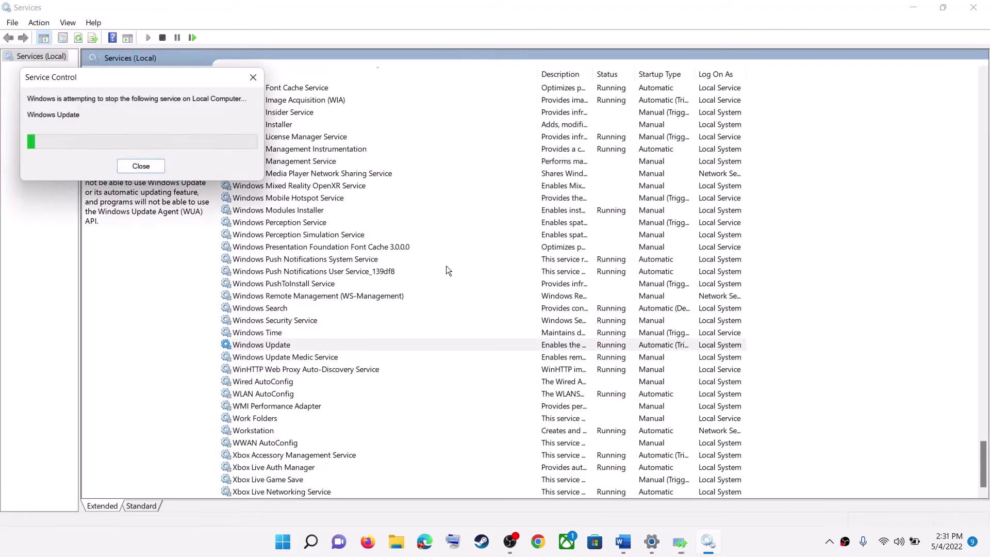
Set Background Intelligent Transfer Service startup to Automatic and restart it, closing the finished troubleshooter.
click(351, 271)
key(b)
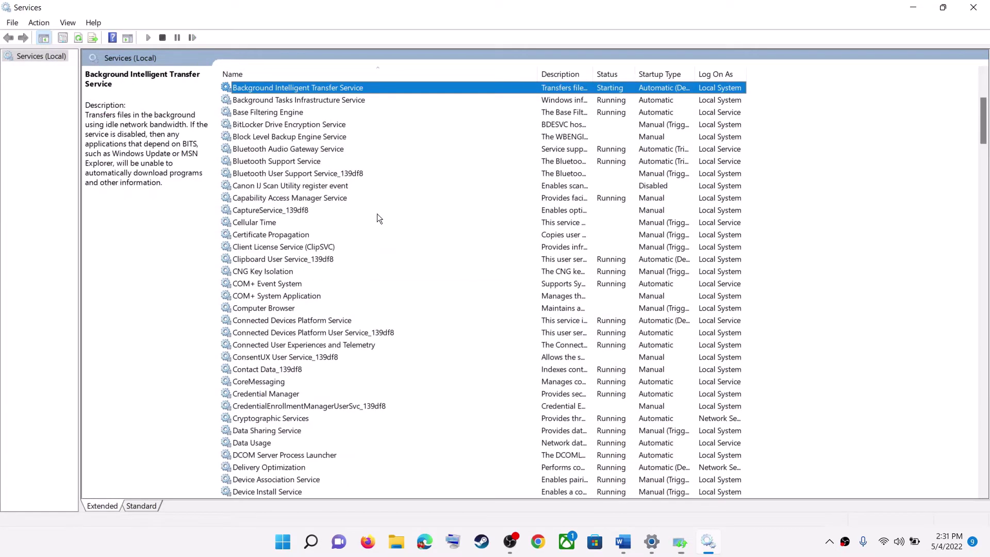
scroll(361, 211, up, 3)
double_click(323, 199)
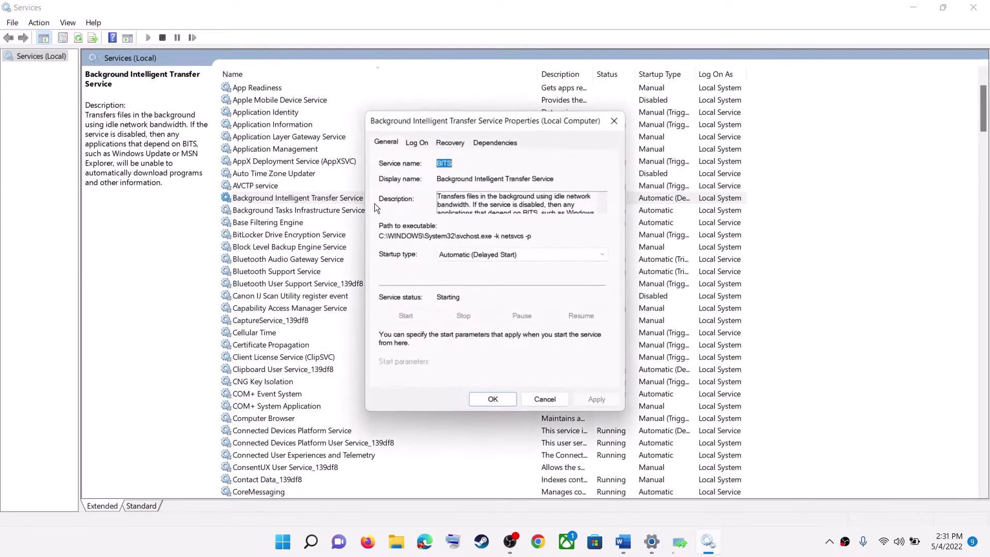
click(463, 255)
click(464, 269)
click(597, 400)
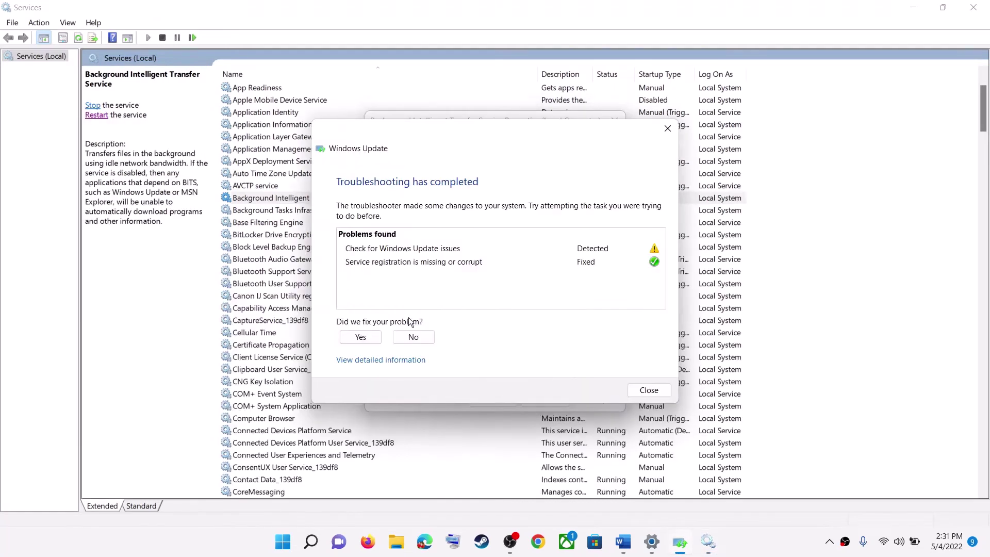
click(649, 390)
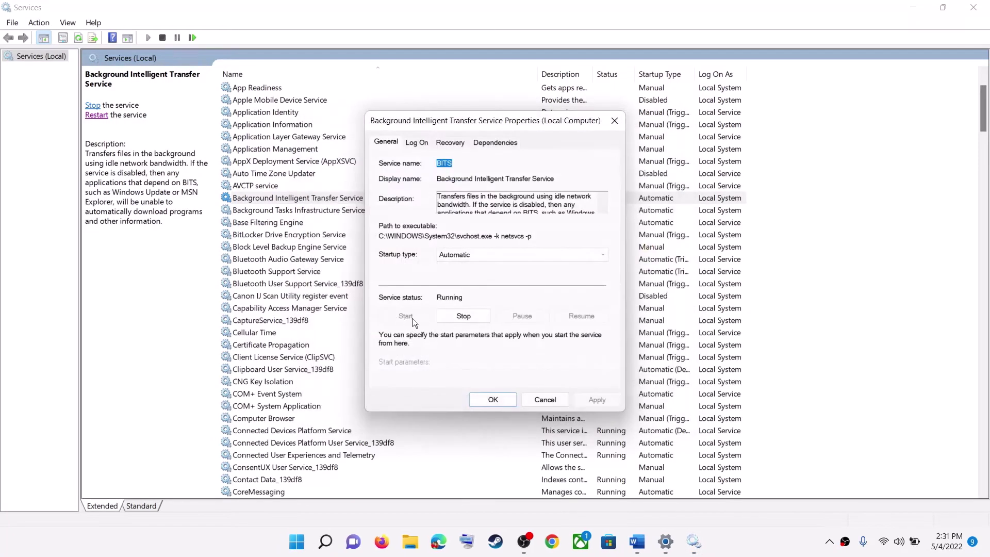
click(493, 399)
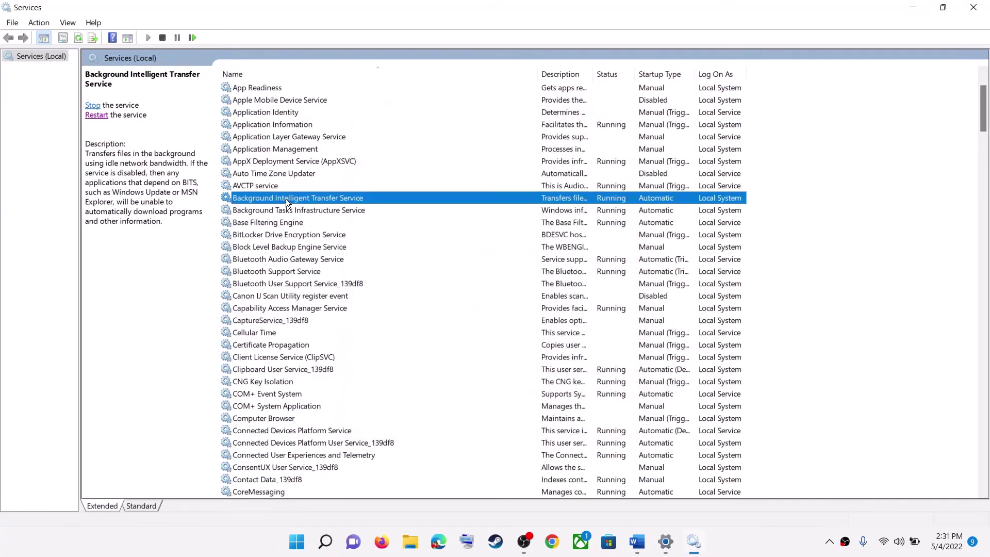
click(103, 116)
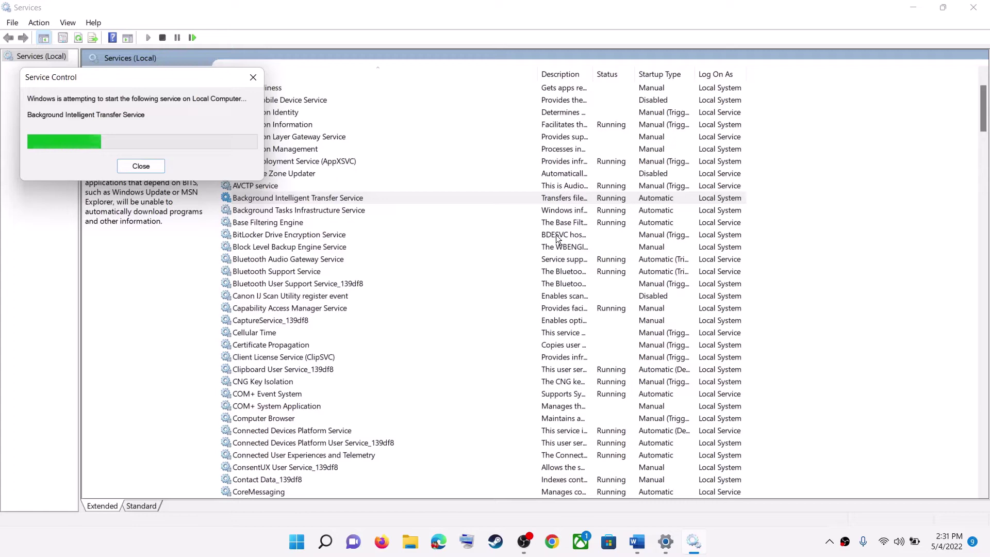
Close Services and copy the Word guide's Step 3 commands from SC config through net start appidsvc.
click(974, 8)
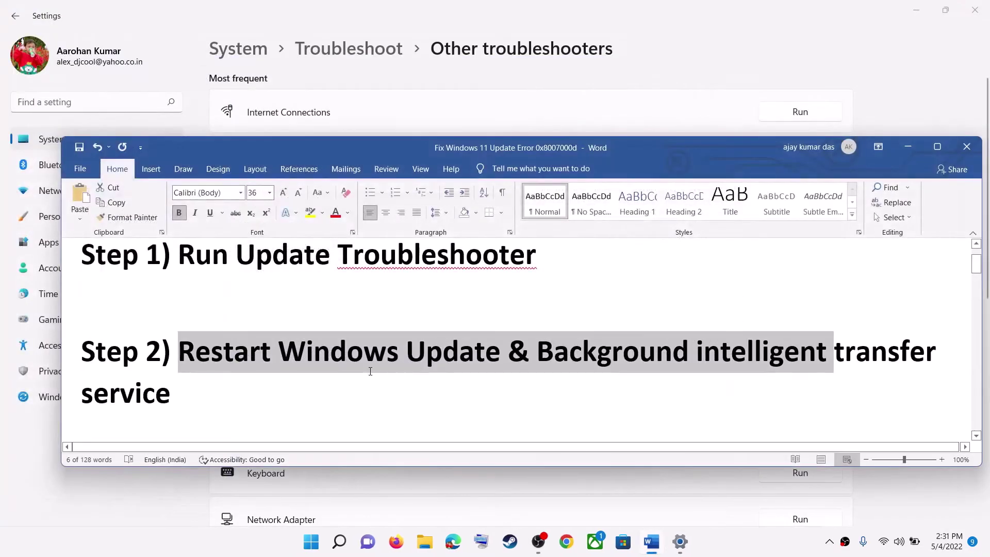
scroll(370, 371, down, 3)
scroll(371, 371, down, 1)
drag(192, 332, 650, 331)
scroll(98, 336, down, 1)
drag(84, 349, 314, 332)
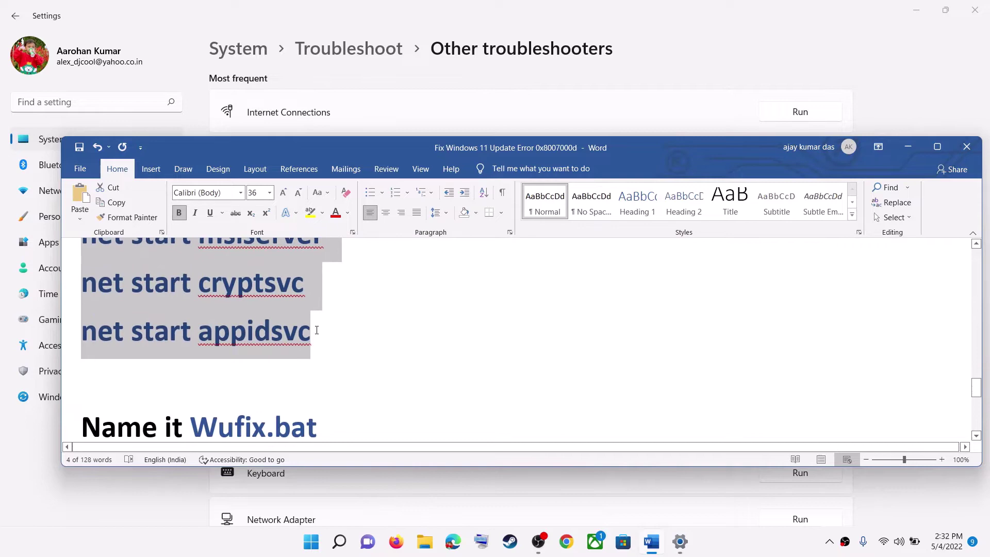
right_click(276, 307)
click(305, 330)
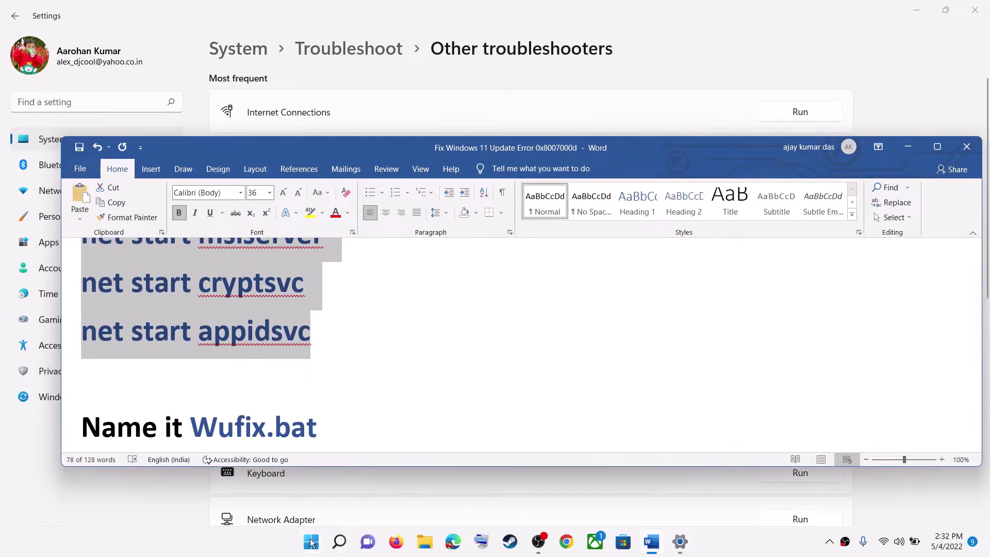
Open Notepad and paste the copied reset commands into a blank note.
click(311, 541)
text(note)
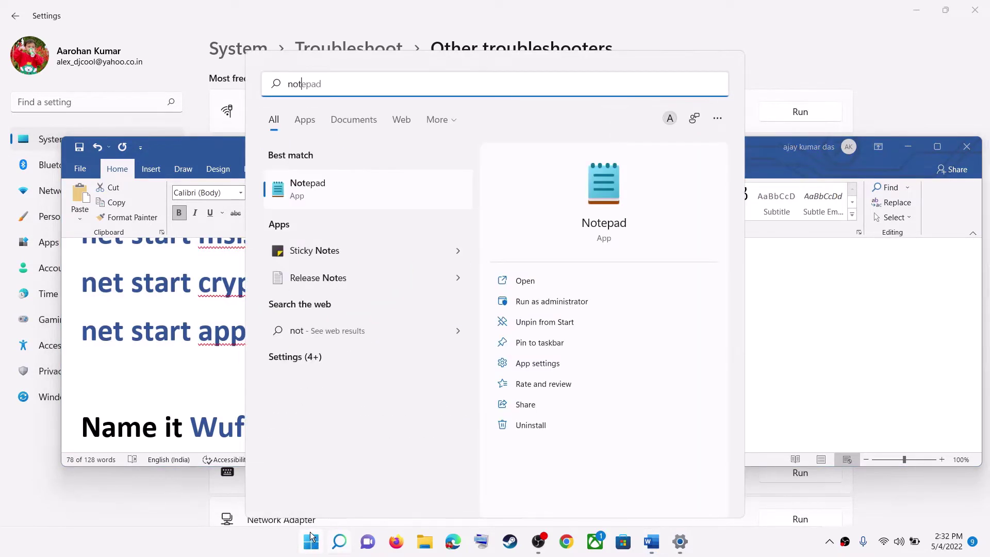
click(361, 201)
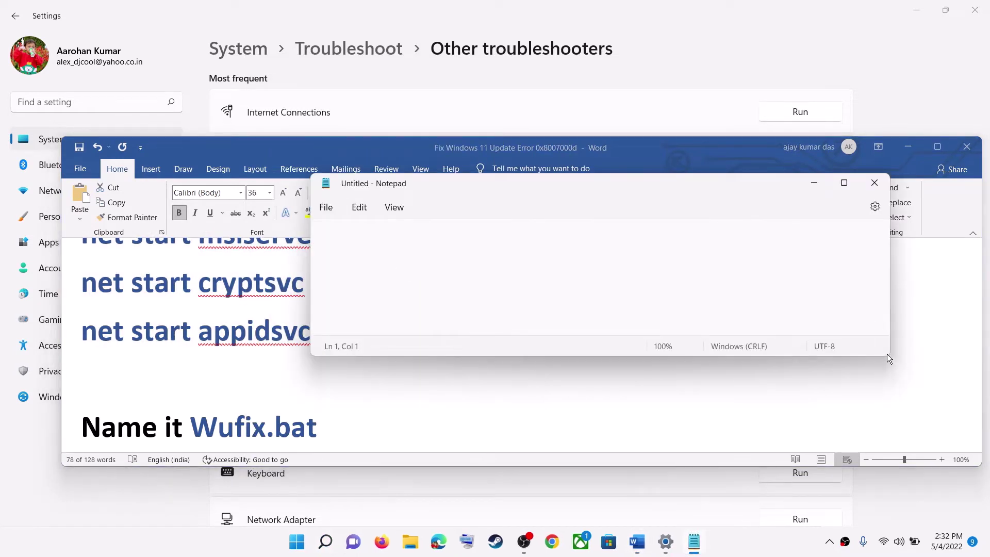
drag(888, 355, 894, 500)
right_click(451, 280)
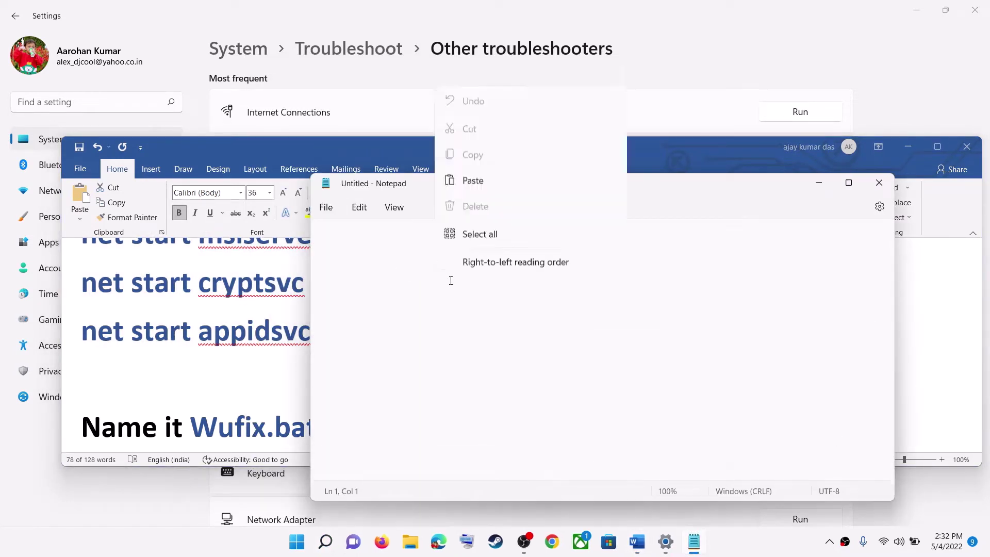
click(476, 94)
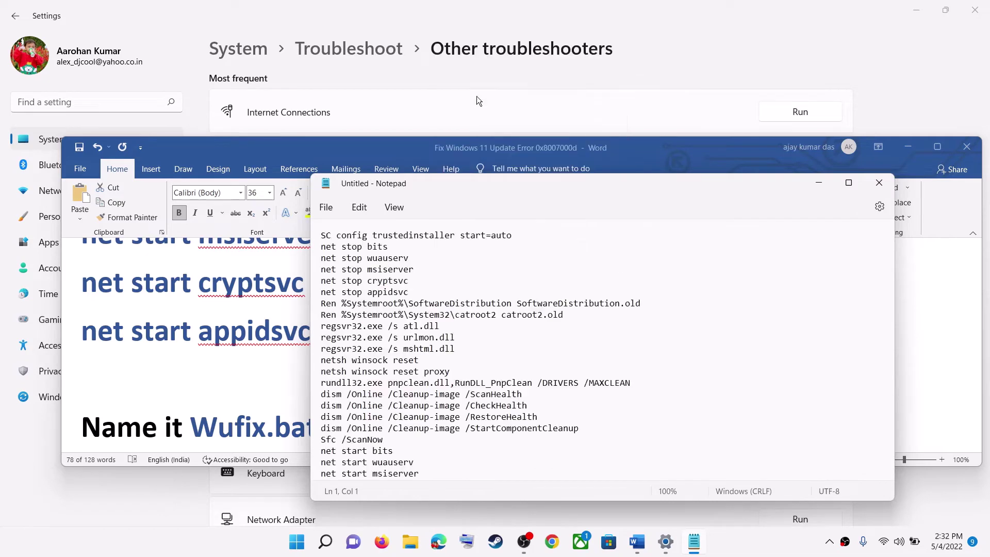
Start Save As and copy the file name Wufix.bat from the Word guide.
click(326, 209)
click(343, 315)
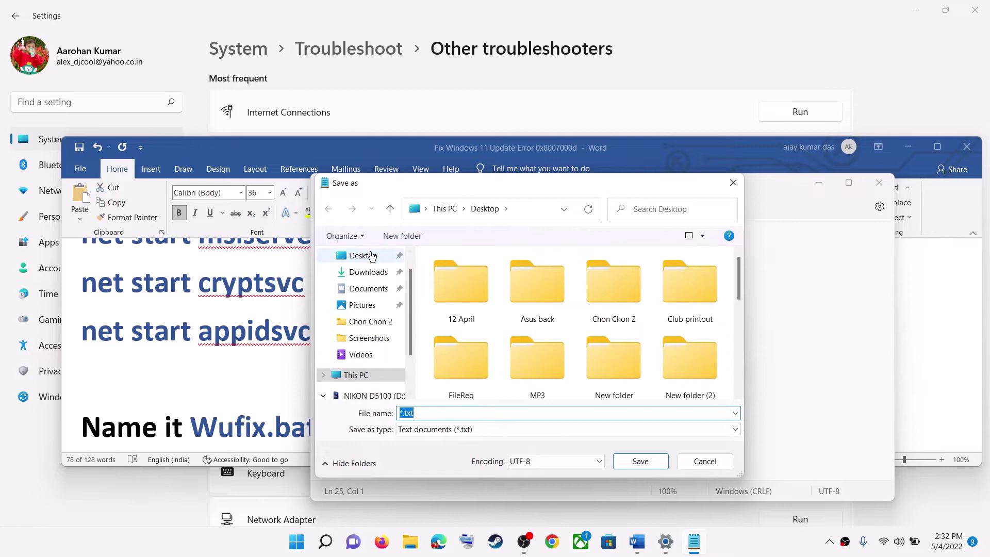
click(243, 382)
drag(327, 432, 191, 431)
scroll(284, 375, down, 2)
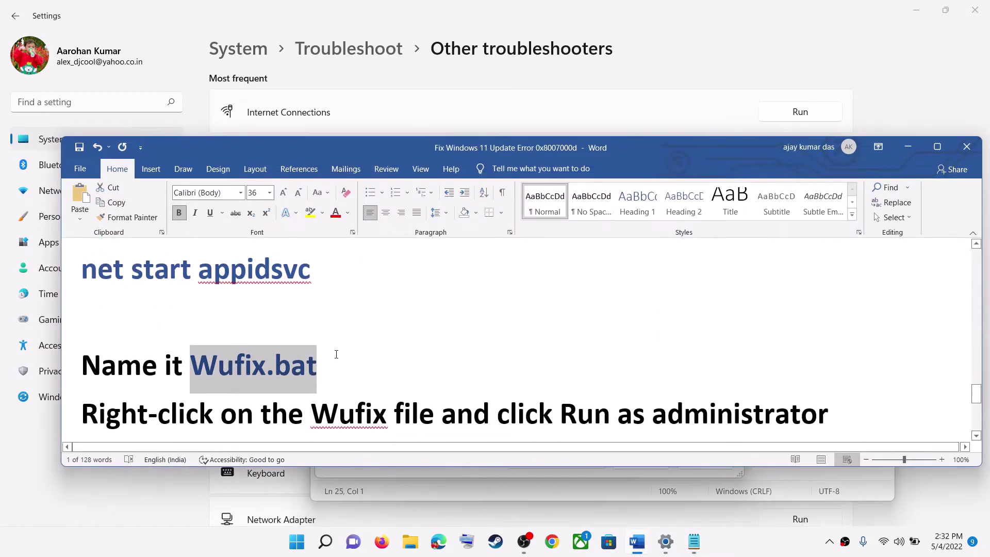
key(ctrl+c)
key(alt+Tab)
Save the script to the Desktop as Wufix.bat with type All files, then close Notepad.
click(451, 410)
key(ctrl+a)
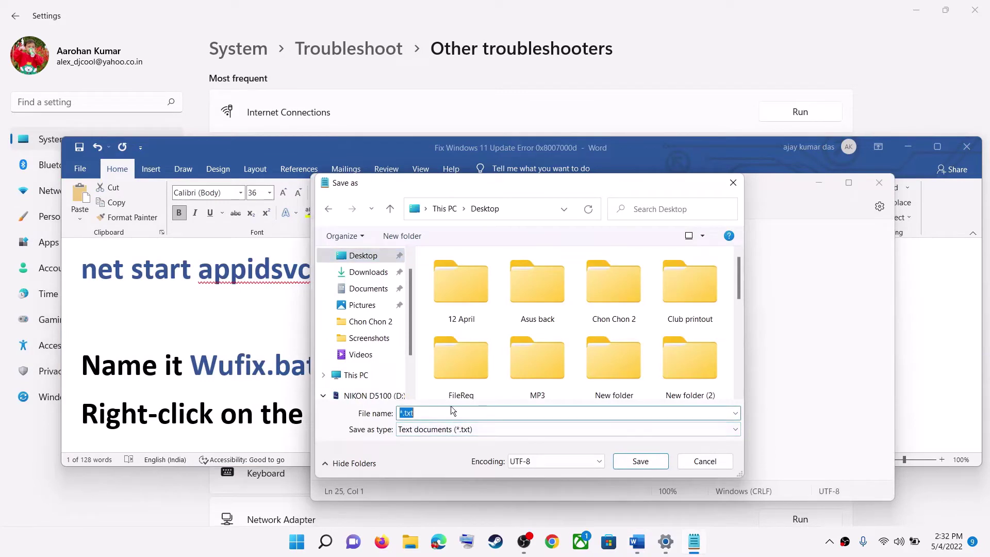
key(ctrl+v)
click(416, 431)
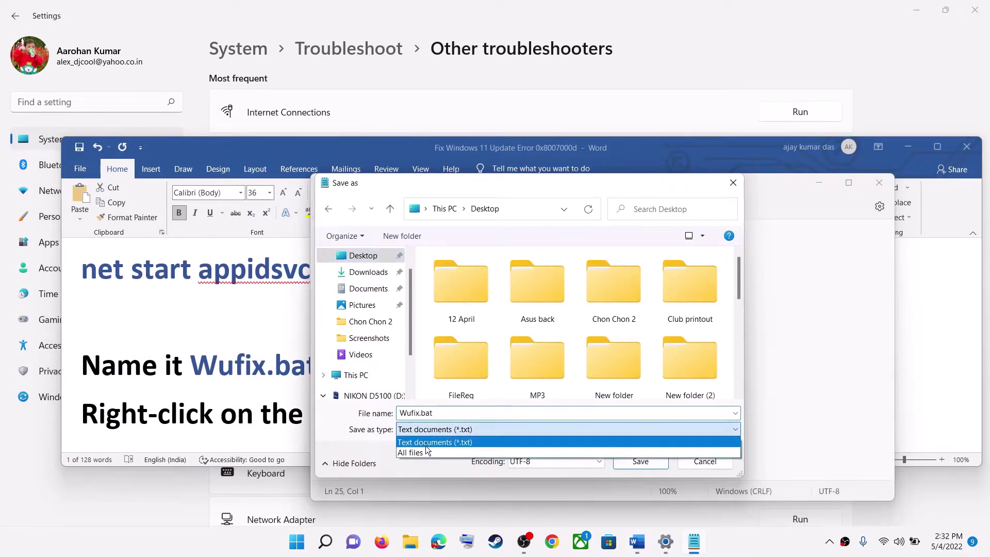
click(416, 453)
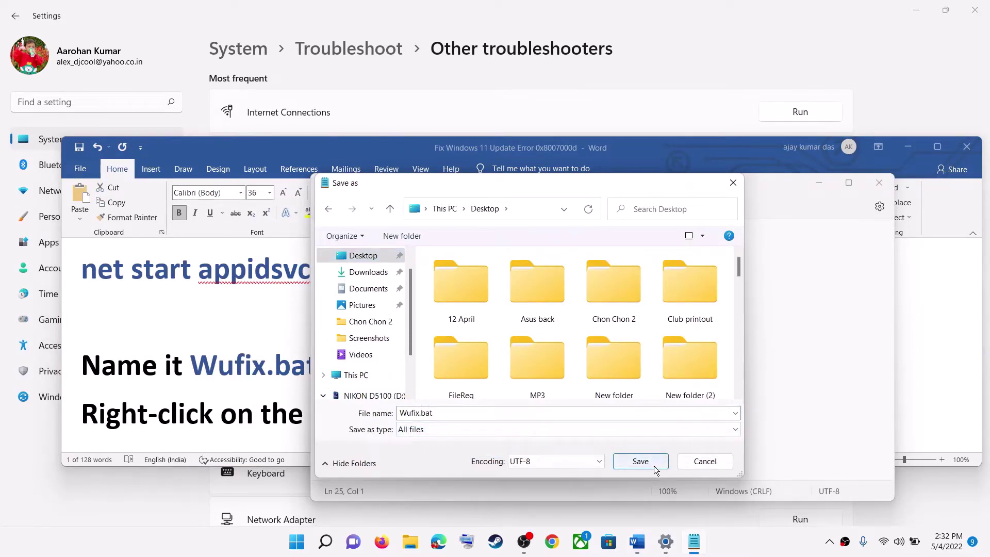
click(640, 461)
click(879, 183)
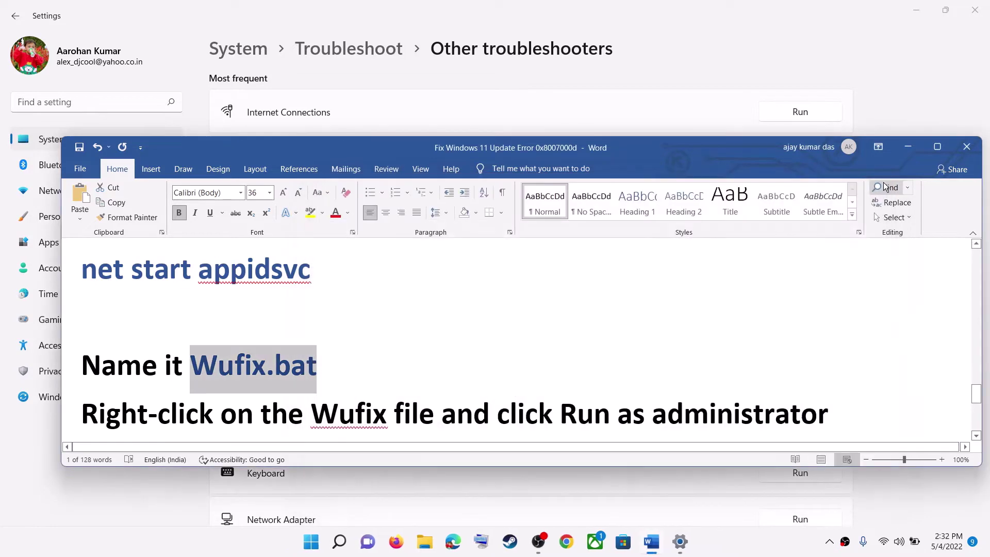
Run Wufix.bat from the desktop as administrator and approve the UAC prompt.
key(super+d)
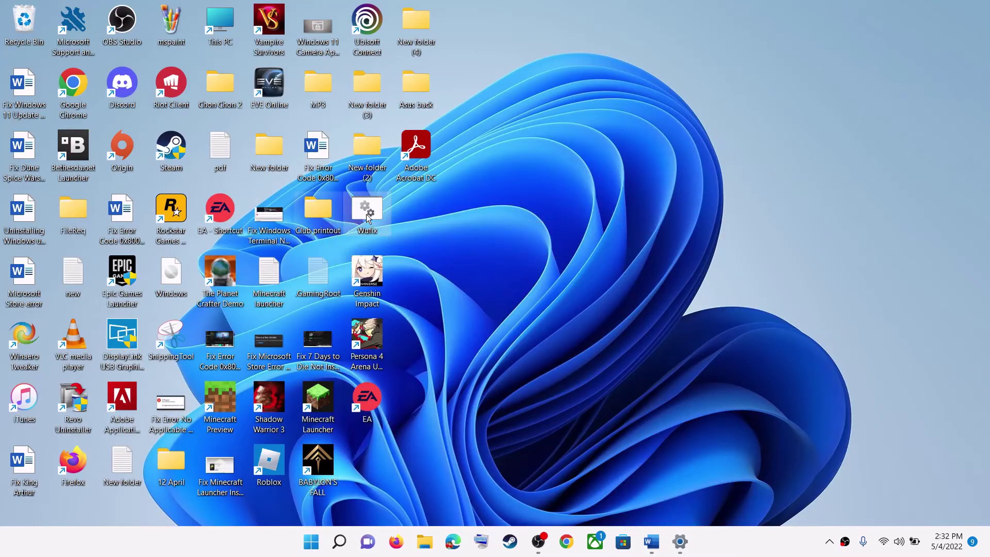
drag(369, 217, 421, 219)
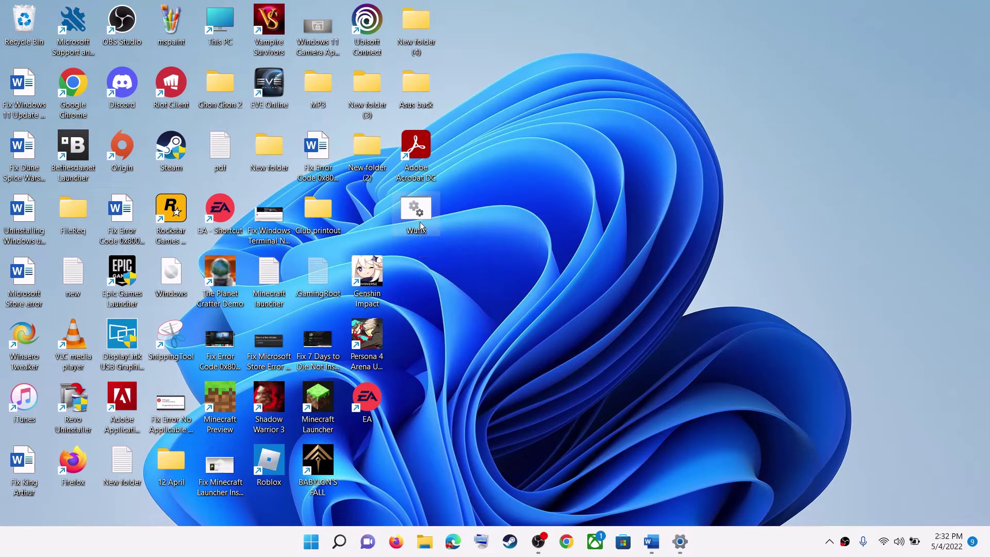
right_click(419, 217)
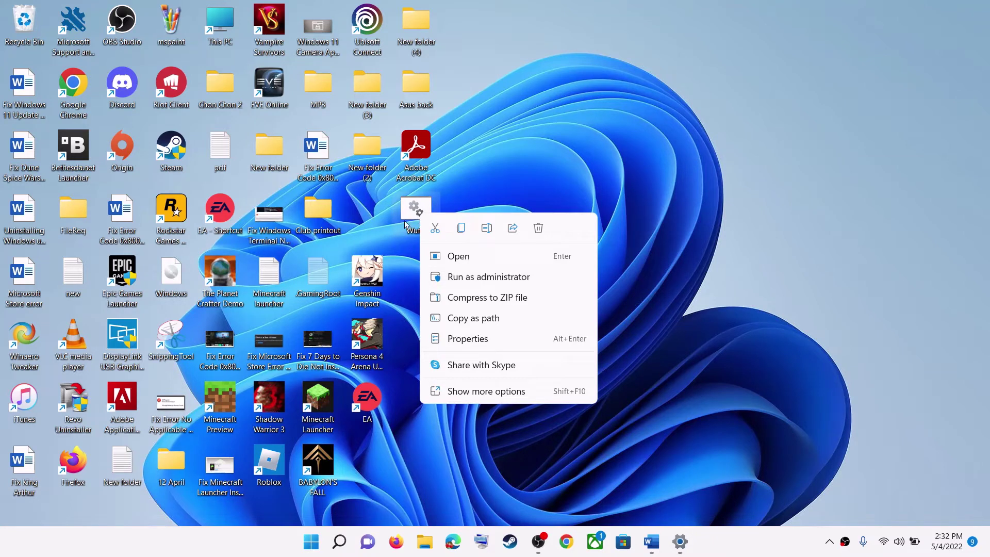
click(496, 279)
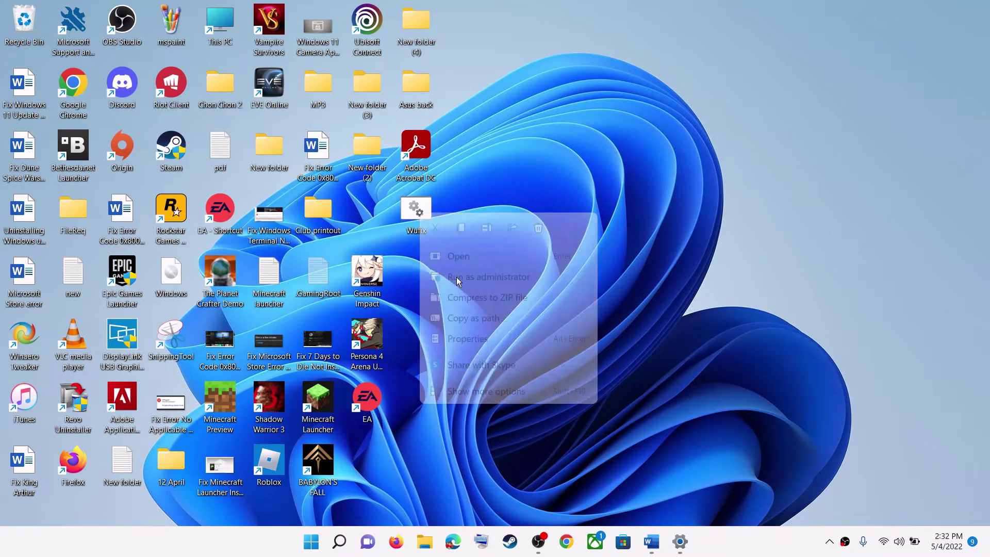
click(463, 372)
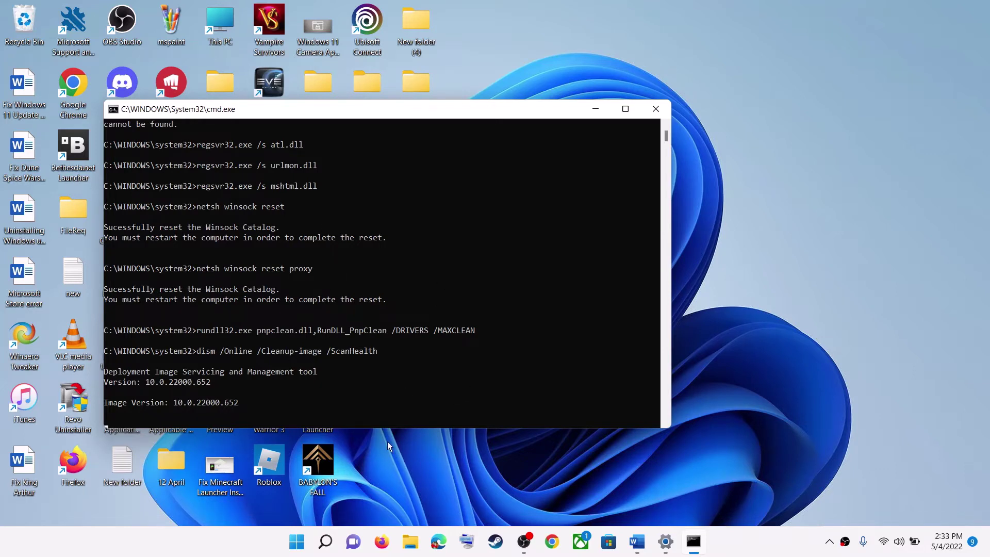
In the Word guide, highlight the 'Use Media Creation Tool' heading and select the Windows 11 download link.
click(297, 542)
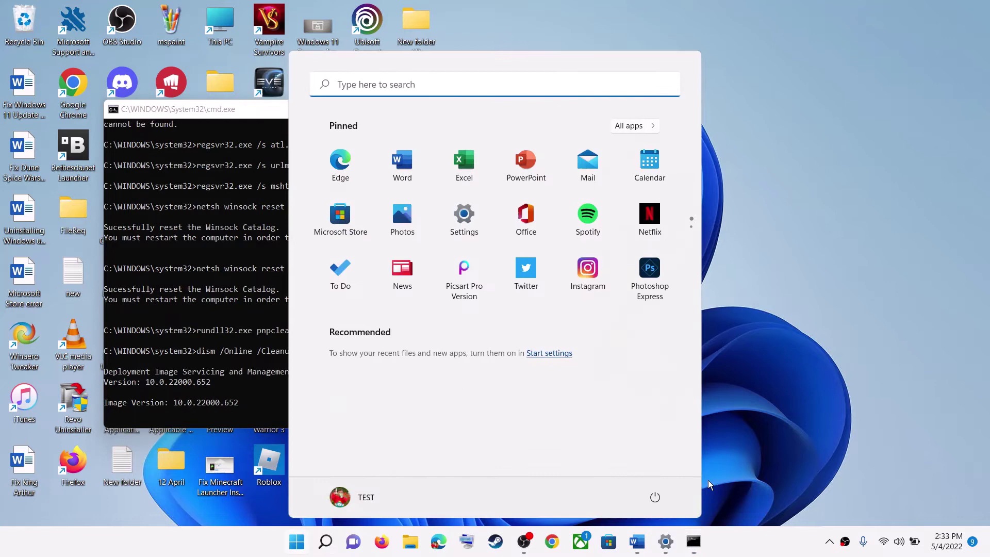
click(656, 498)
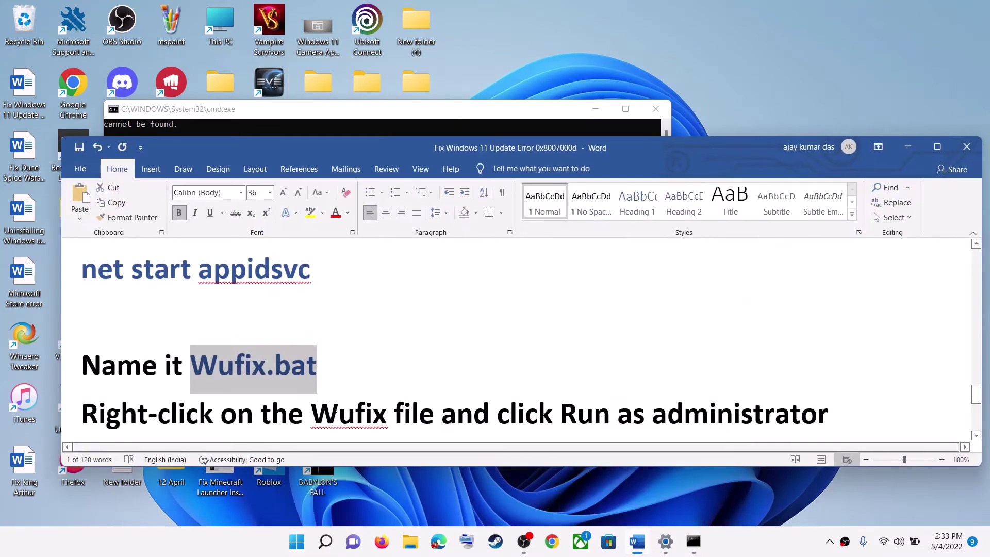
scroll(252, 368, down, 5)
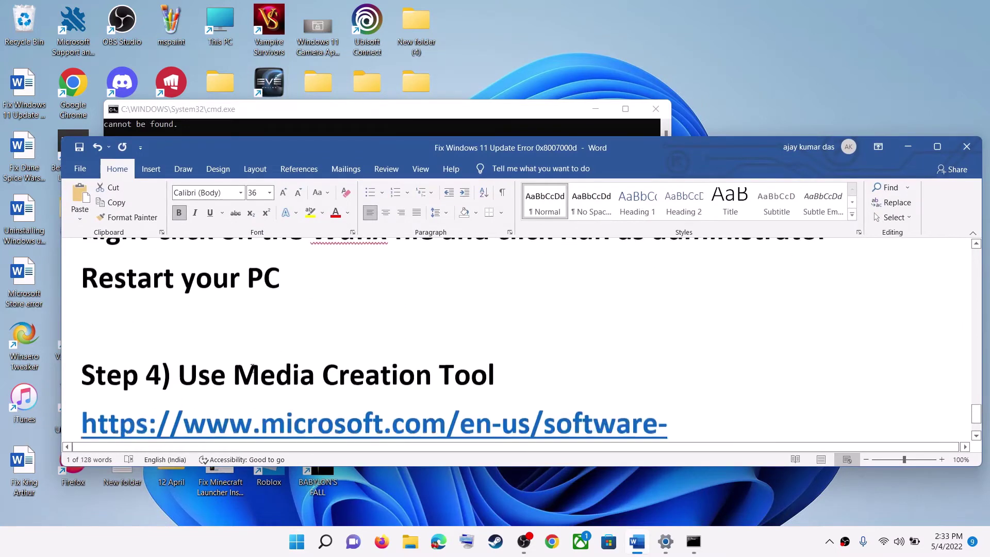
drag(185, 282, 499, 285)
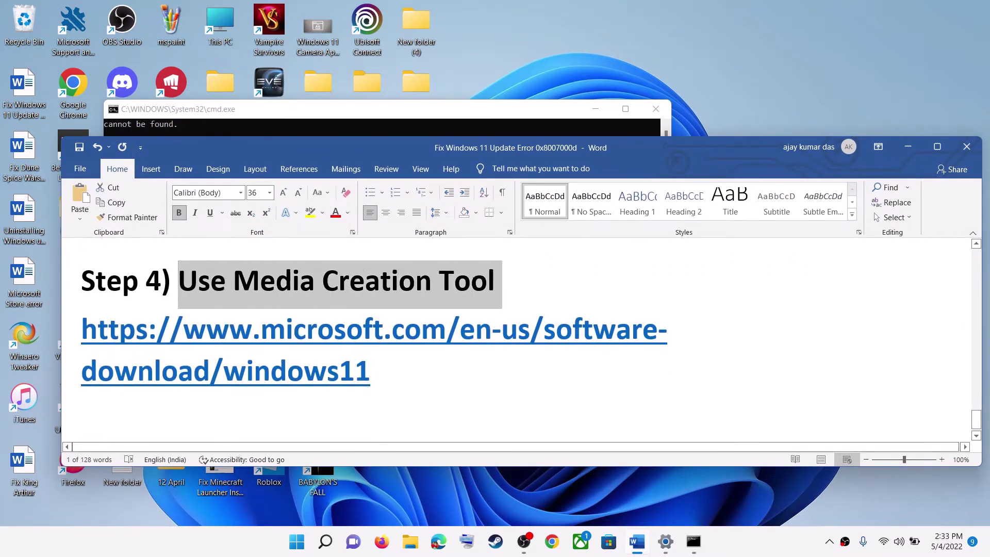
click(748, 546)
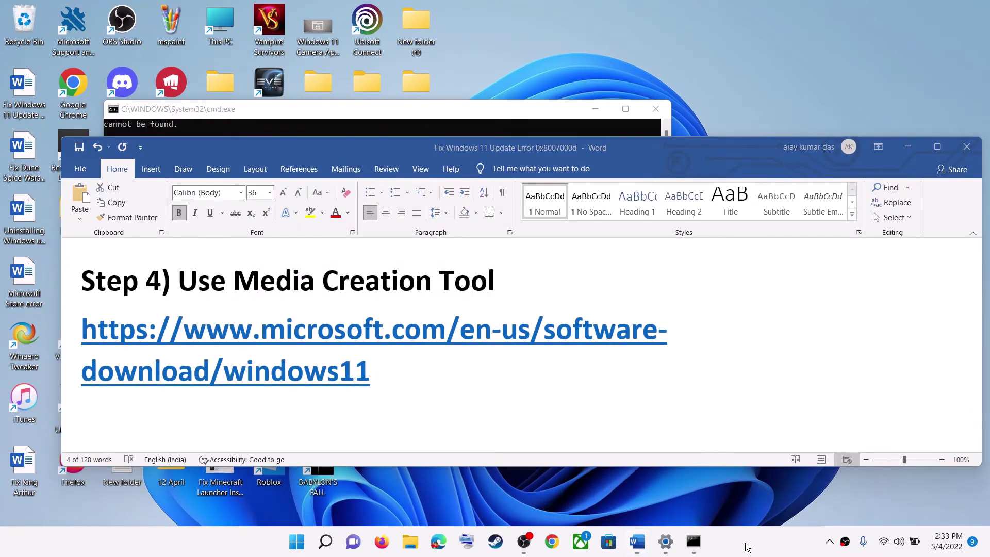
click(389, 400)
triple_click(376, 372)
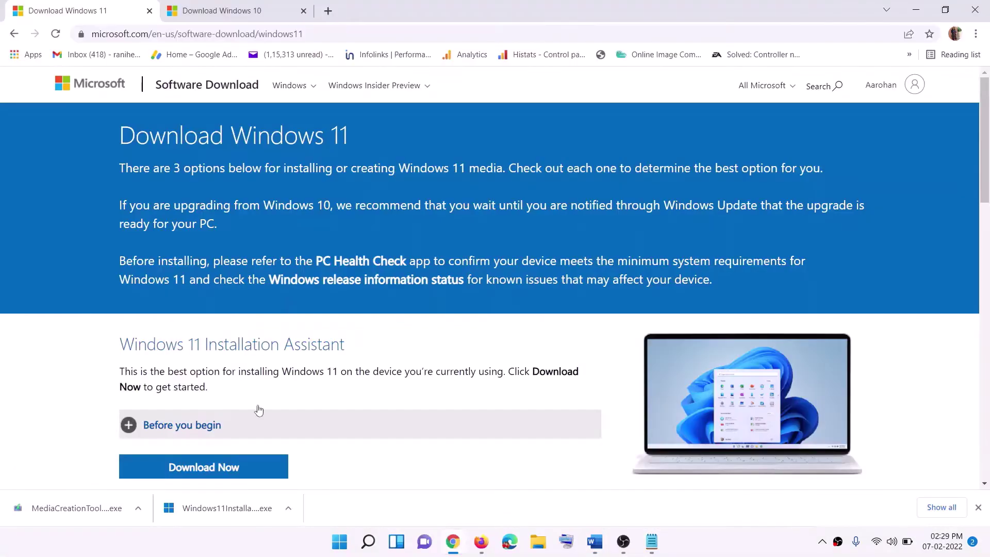
Download MediaCreationTool.exe from the Windows 11 page in Chrome and run it, approving UAC.
scroll(259, 410, down, 5)
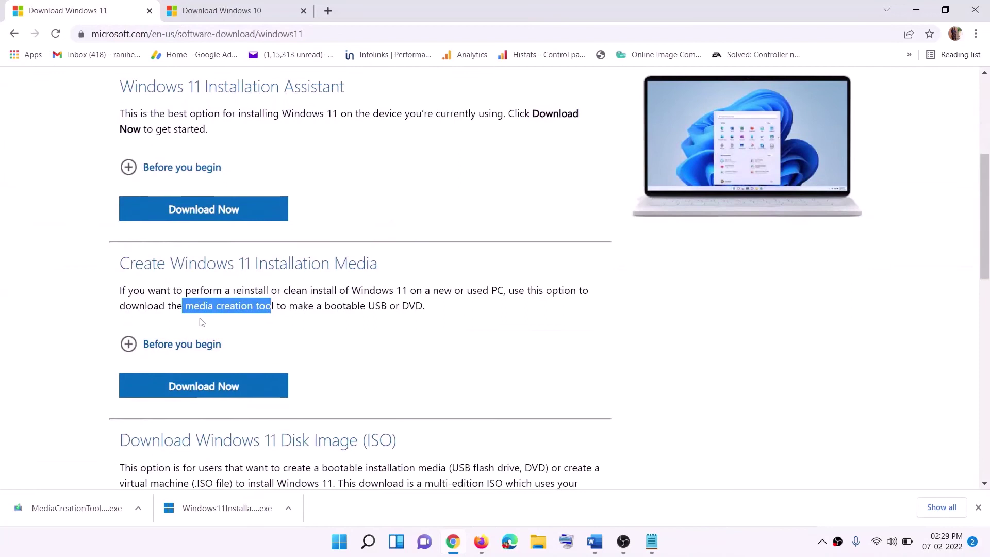
drag(191, 307, 286, 307)
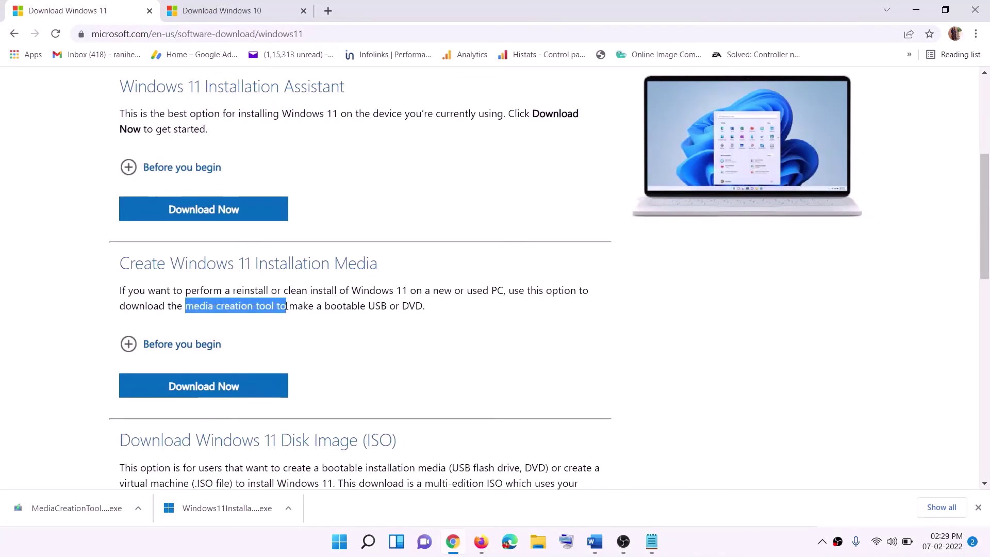
click(197, 393)
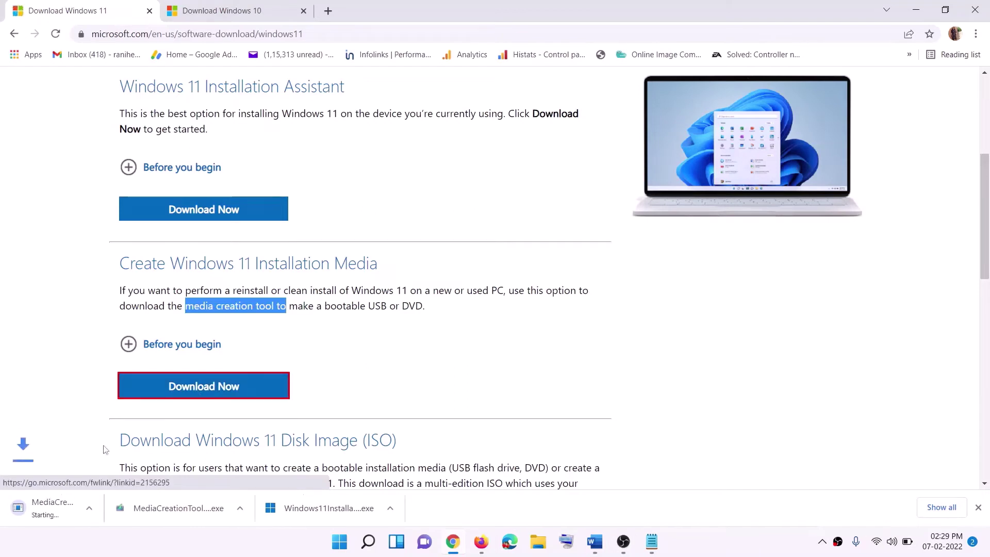
click(67, 512)
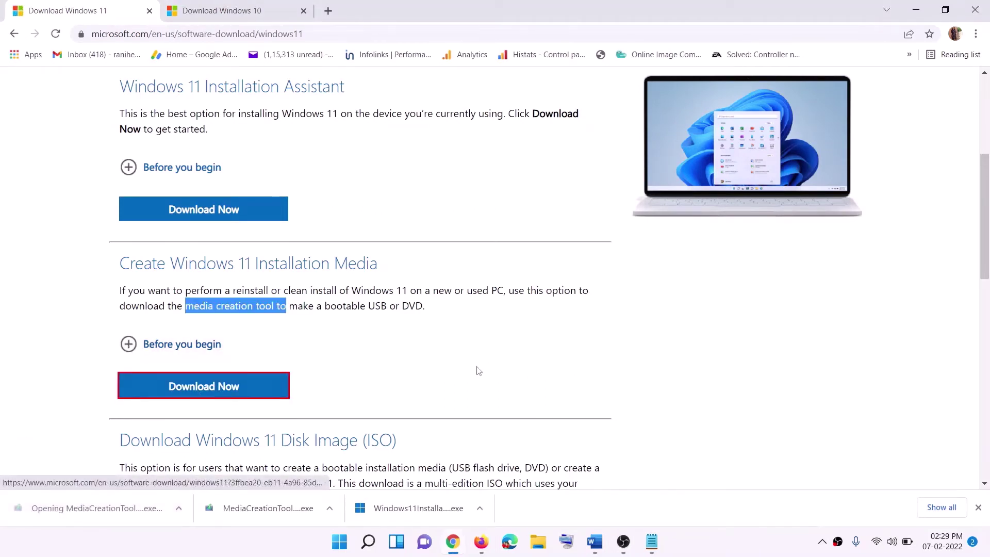
click(439, 381)
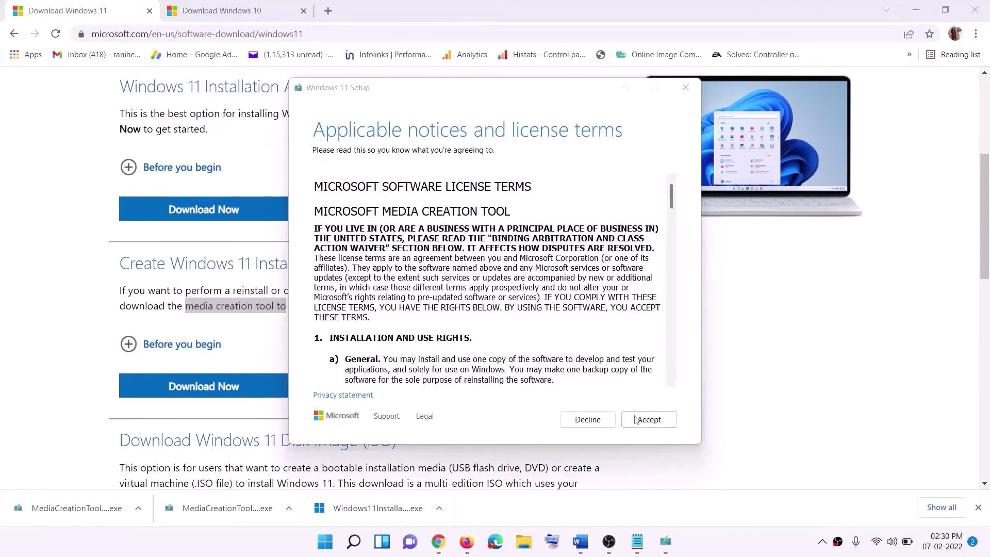
Accept the terms, keep the recommended edition, and save a Windows ISO file to the Desktop.
click(637, 420)
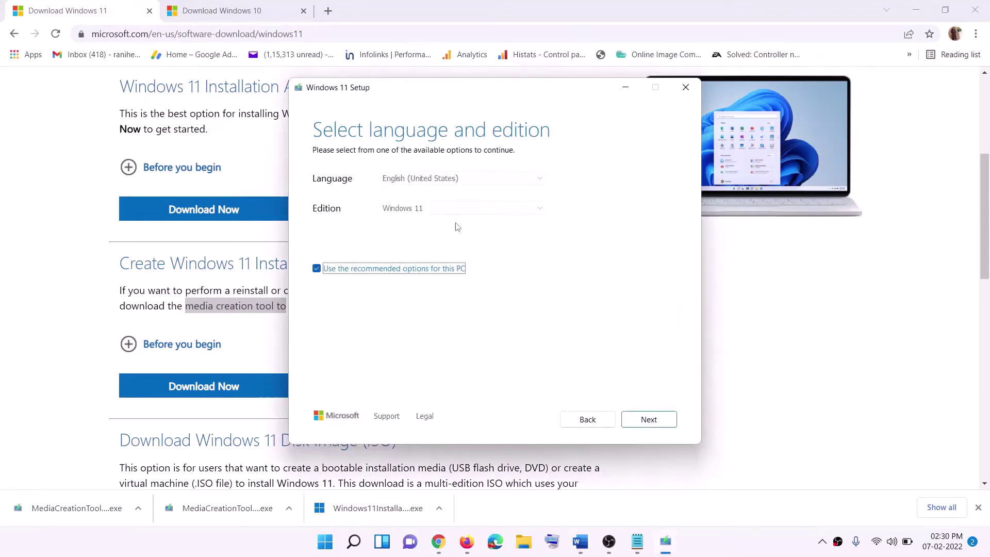
click(642, 418)
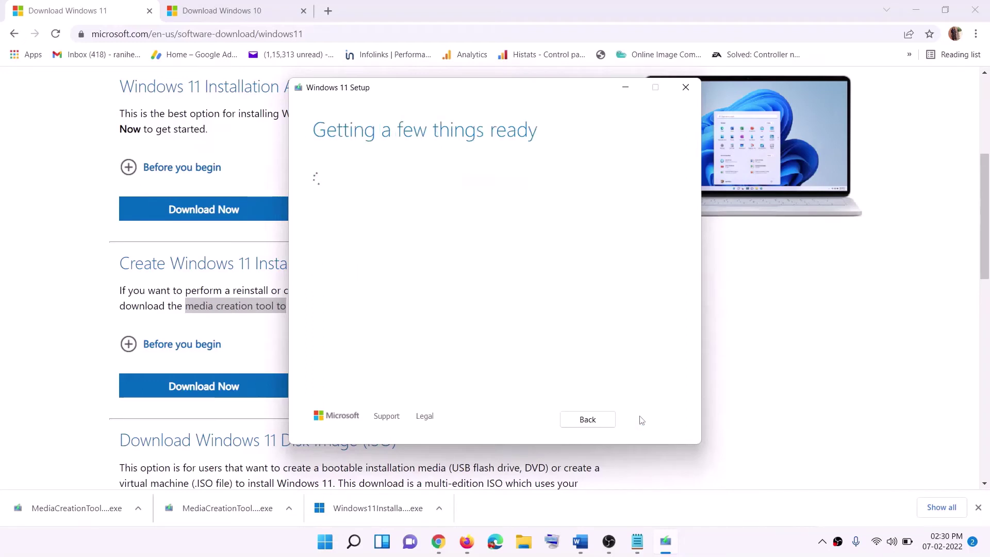
click(349, 223)
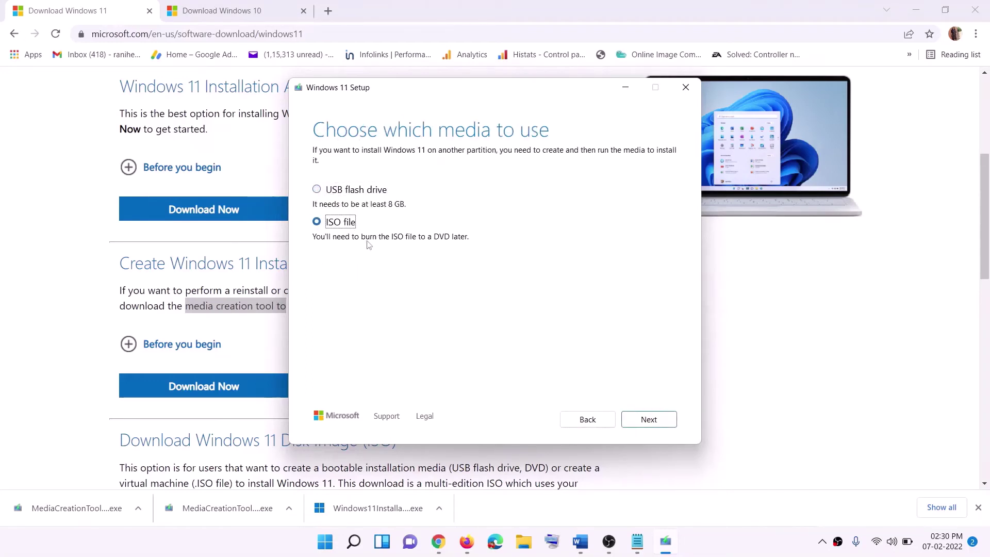
click(647, 418)
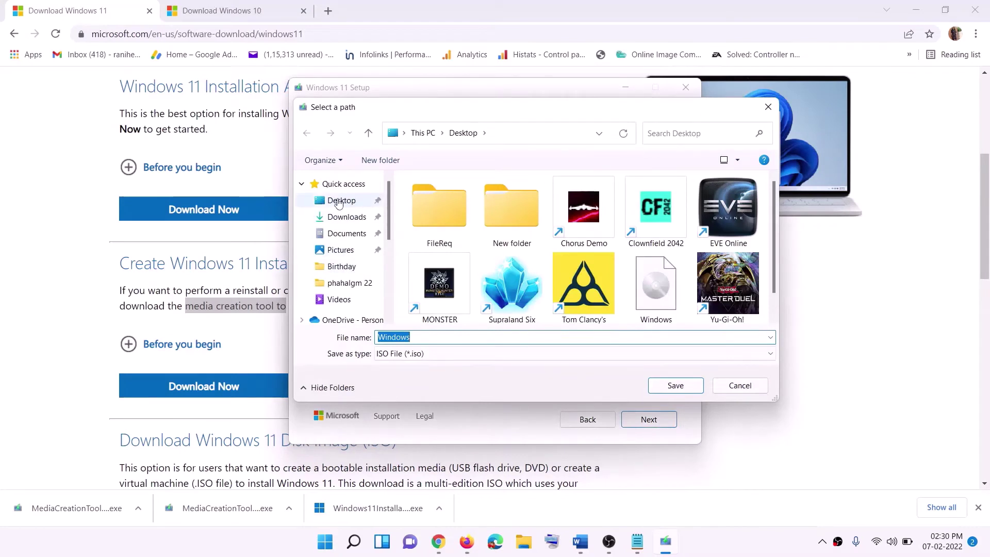
click(347, 201)
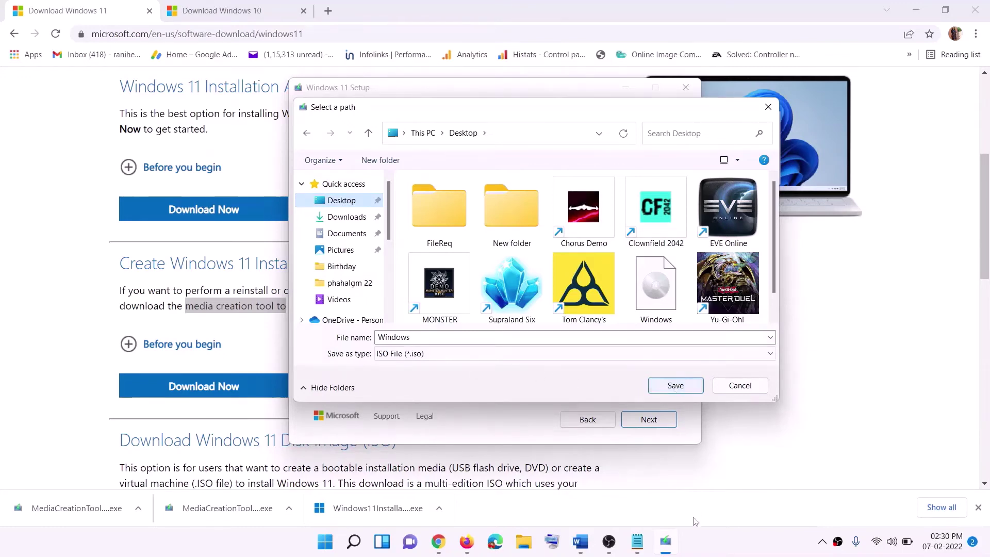
click(676, 386)
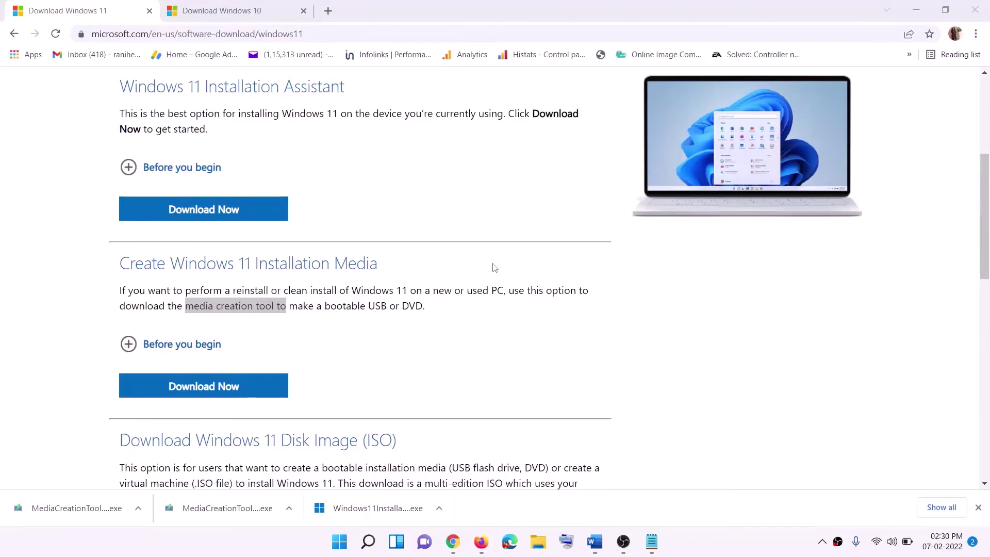
Mount the Windows ISO from the desktop, run its setup with UAC approval, and start checking for updates.
key(super+d)
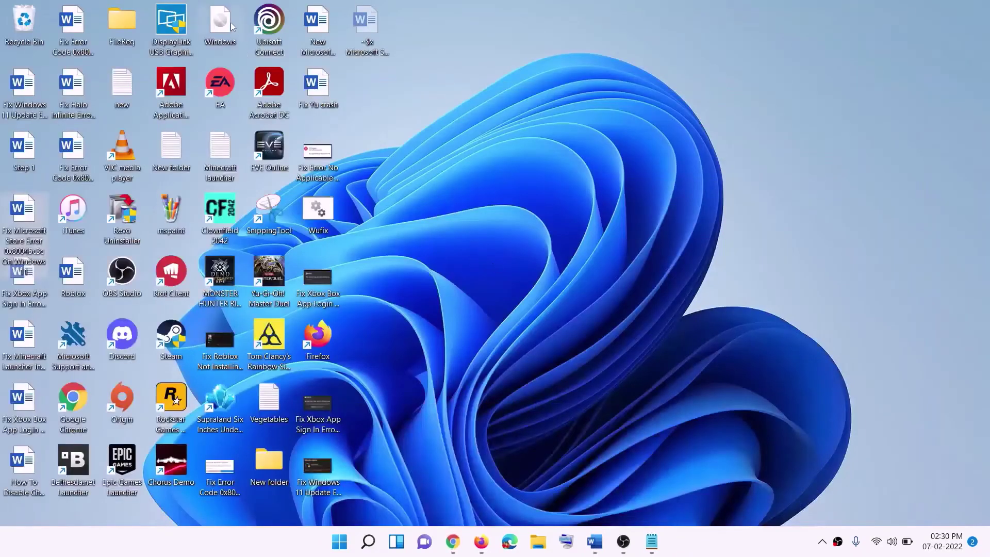
drag(231, 27, 395, 318)
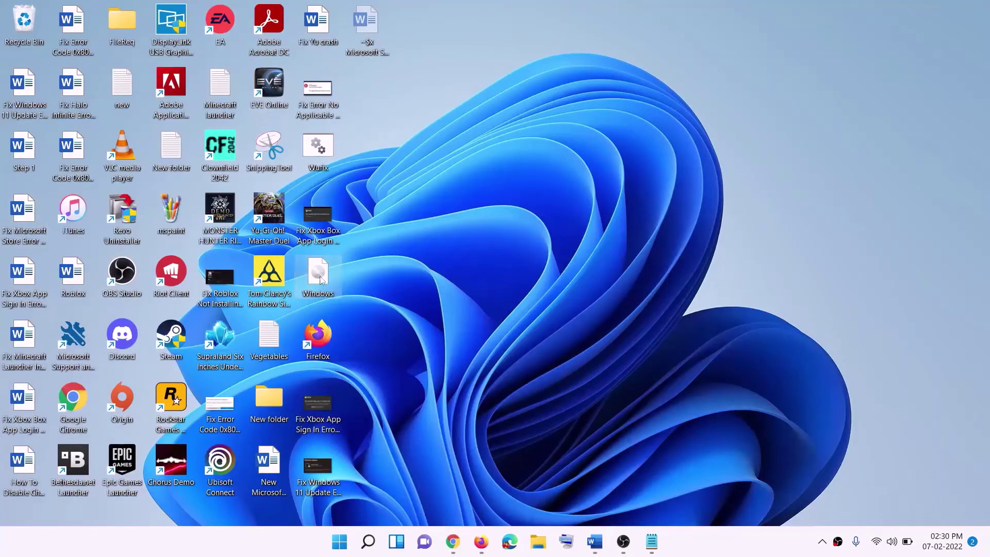
double_click(314, 295)
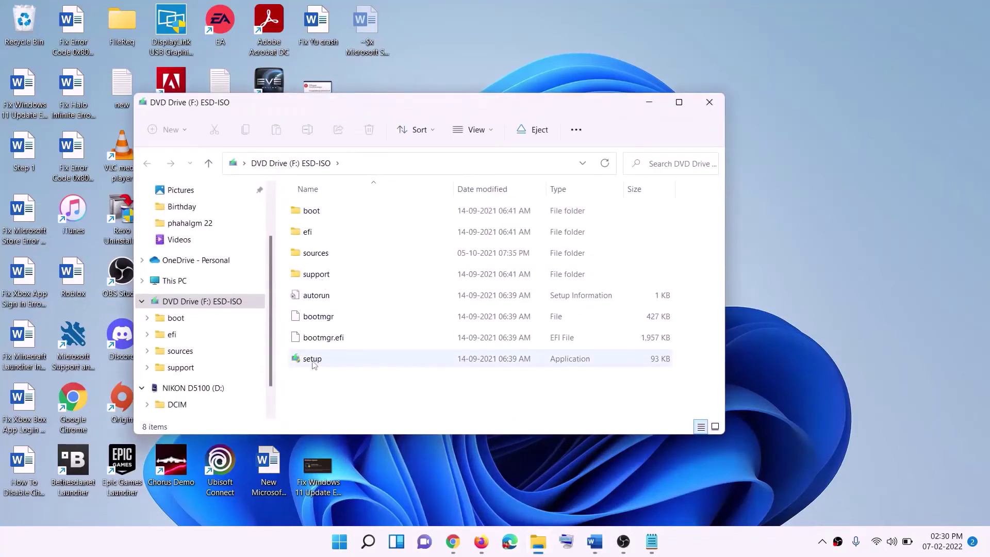
click(313, 361)
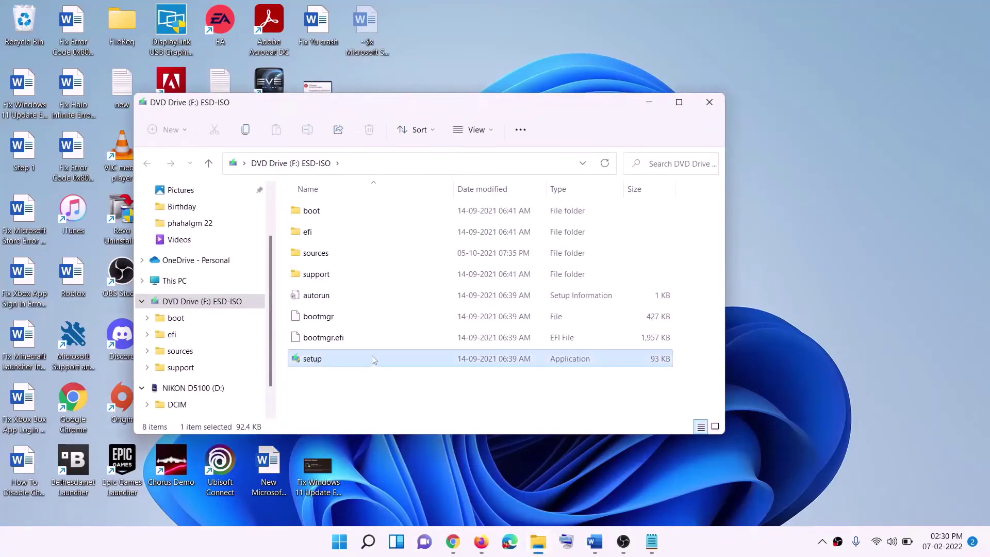
double_click(338, 359)
click(397, 405)
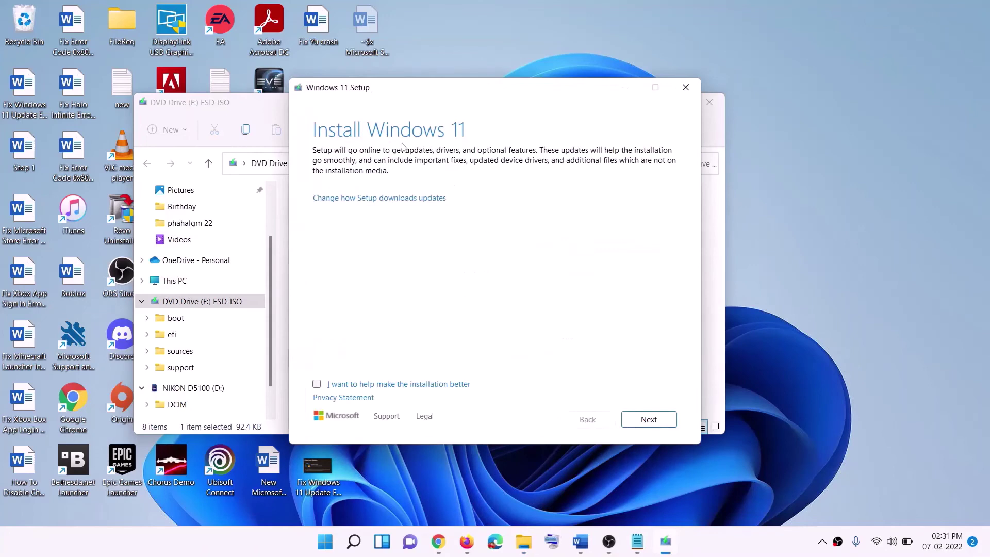
click(651, 420)
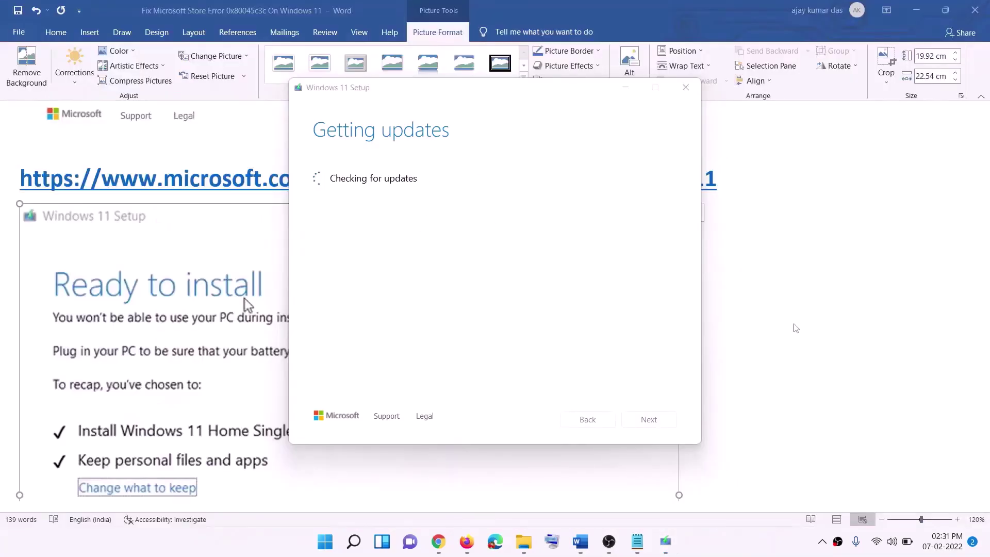
Scroll the Word guide to the Ready to install screenshot showing Keep personal files and apps and the Install button.
scroll(274, 233, down, 3)
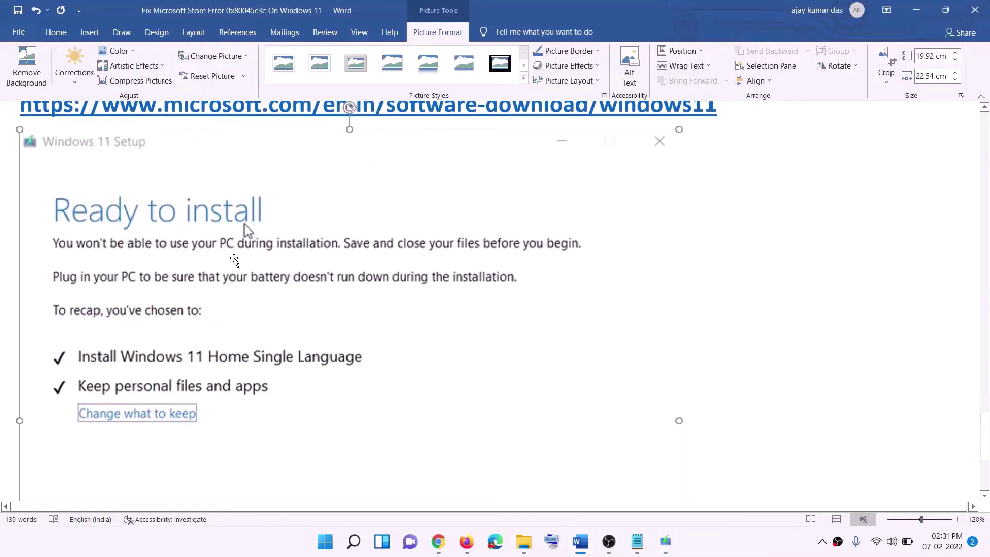
scroll(274, 188, down, 1)
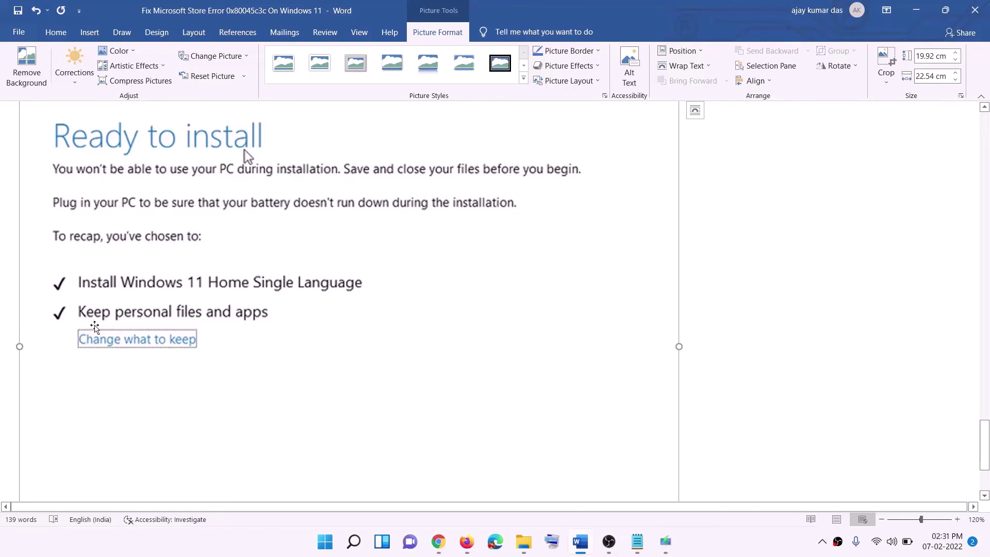
scroll(374, 324, down, 2)
scroll(374, 323, down, 1)
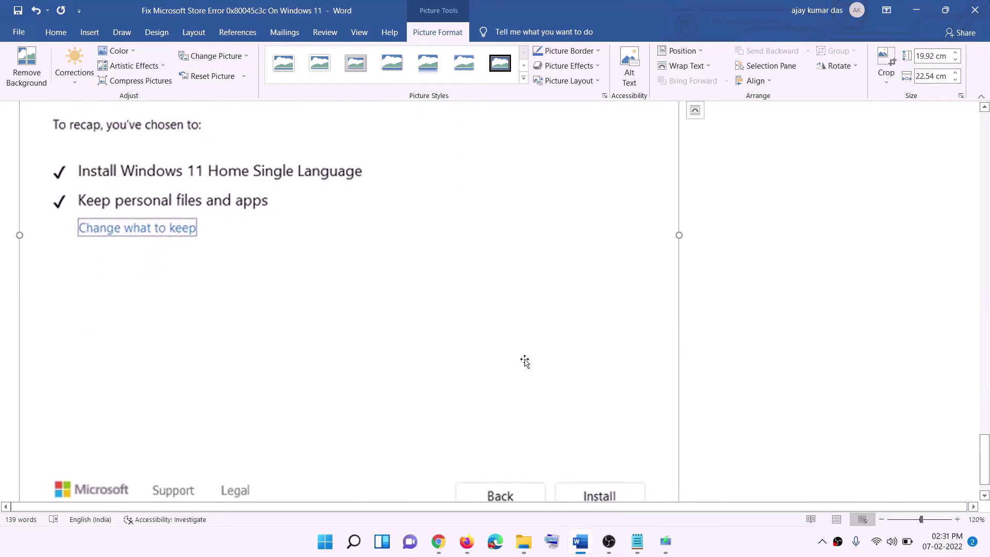
scroll(526, 360, up, 5)
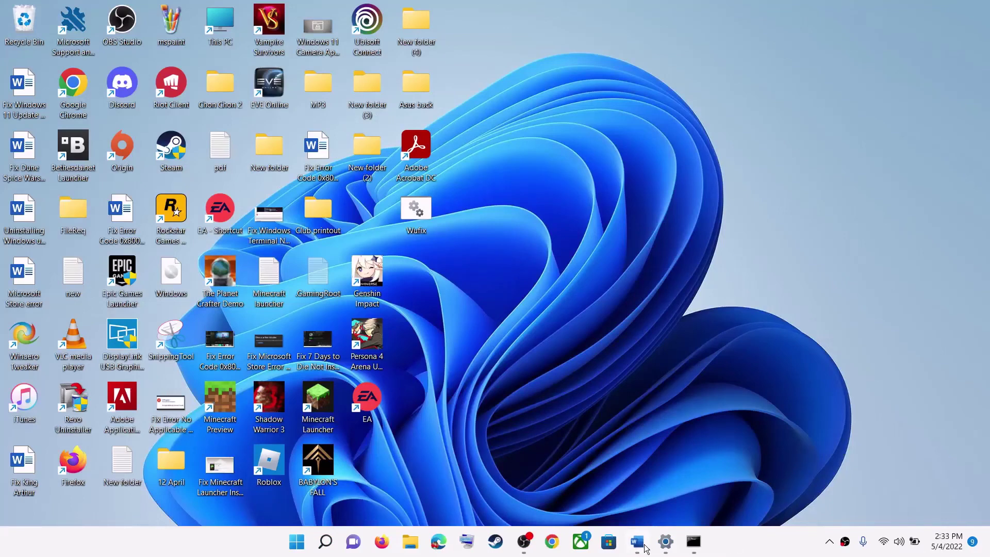
click(638, 543)
drag(978, 426, 976, 258)
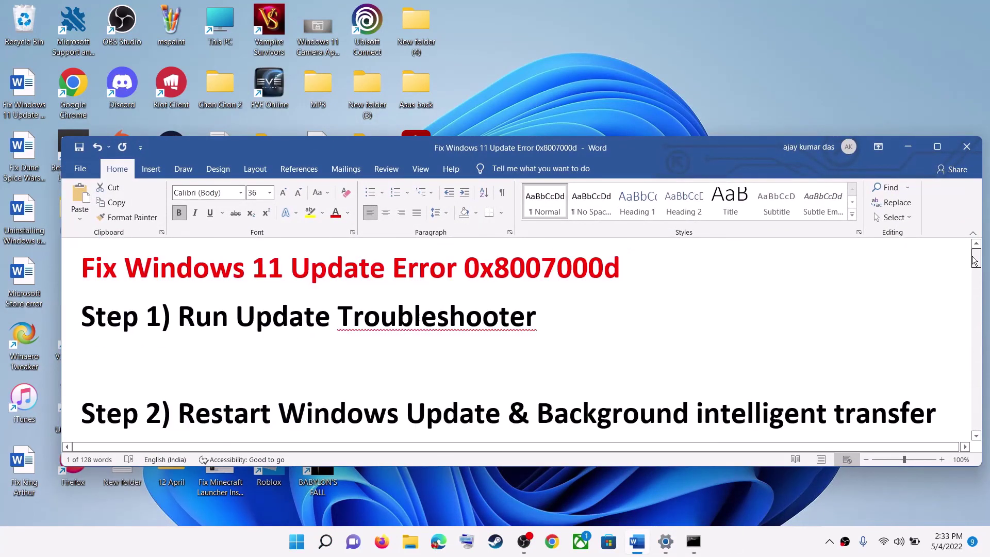
drag(298, 270, 639, 271)
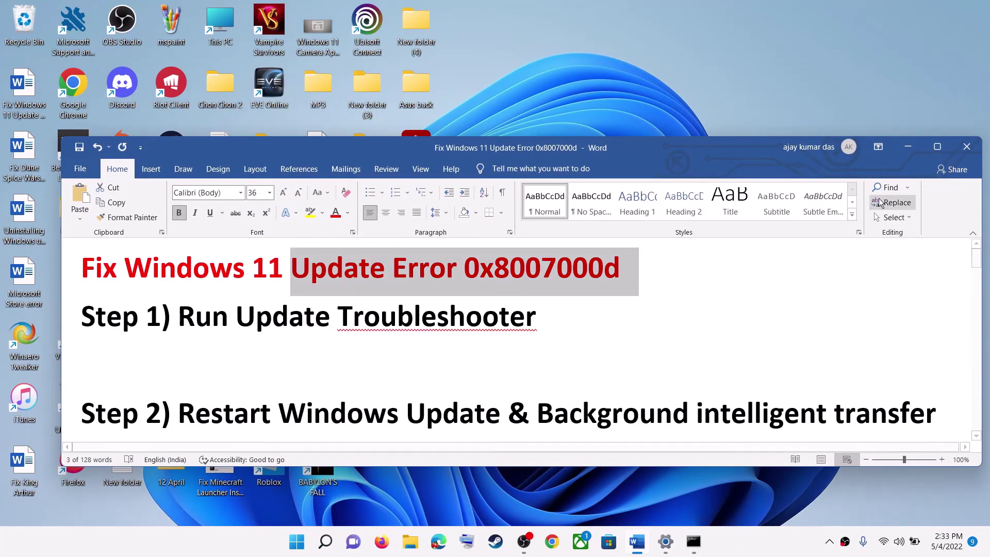
click(909, 149)
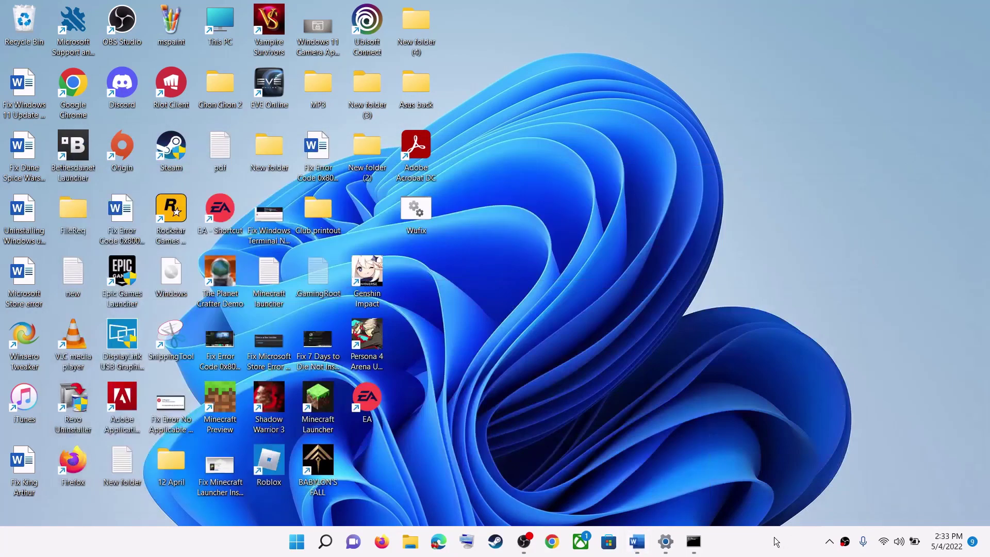